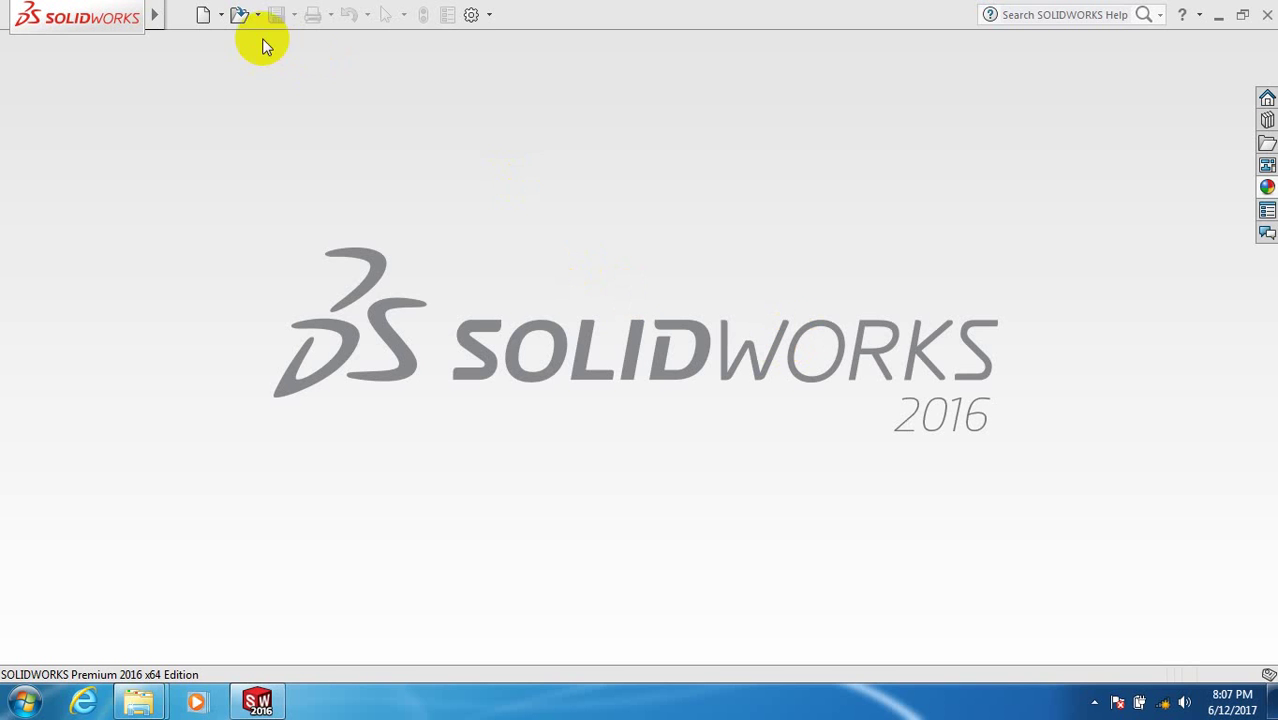
# Step: Create a new part document and start a sketch on the Top Plane
pyautogui.click(203, 16)
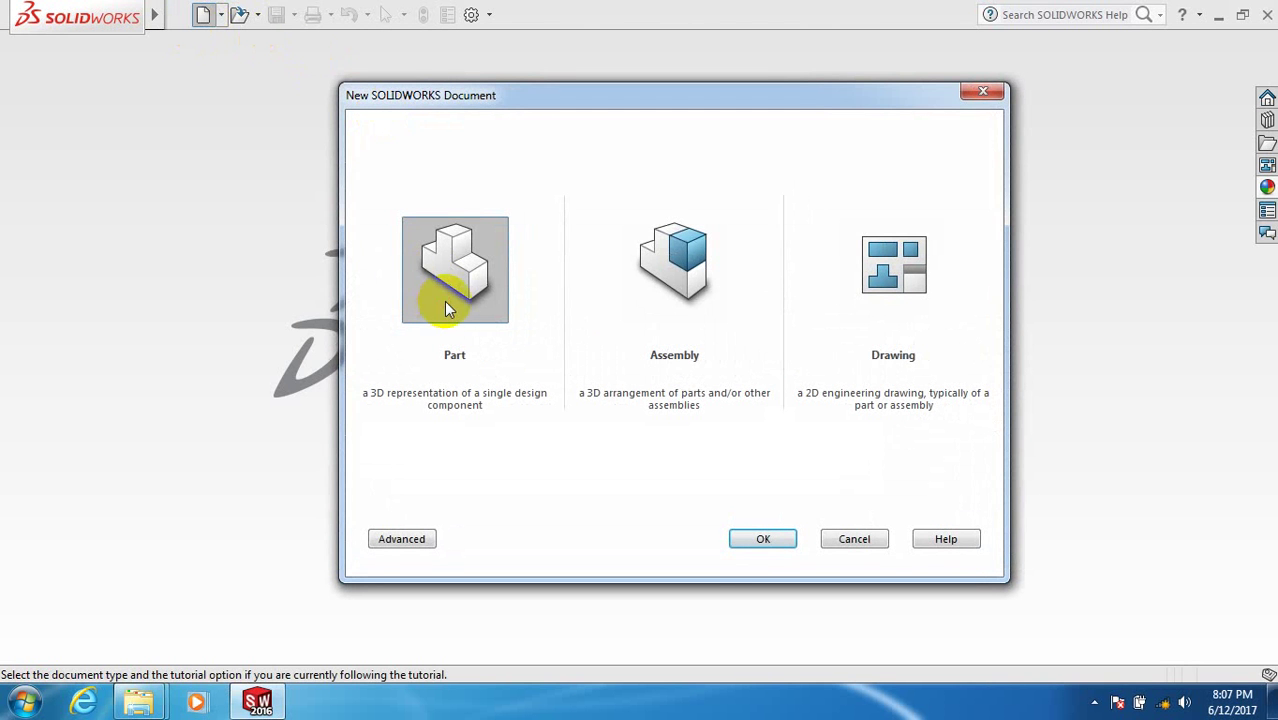
pyautogui.click(759, 540)
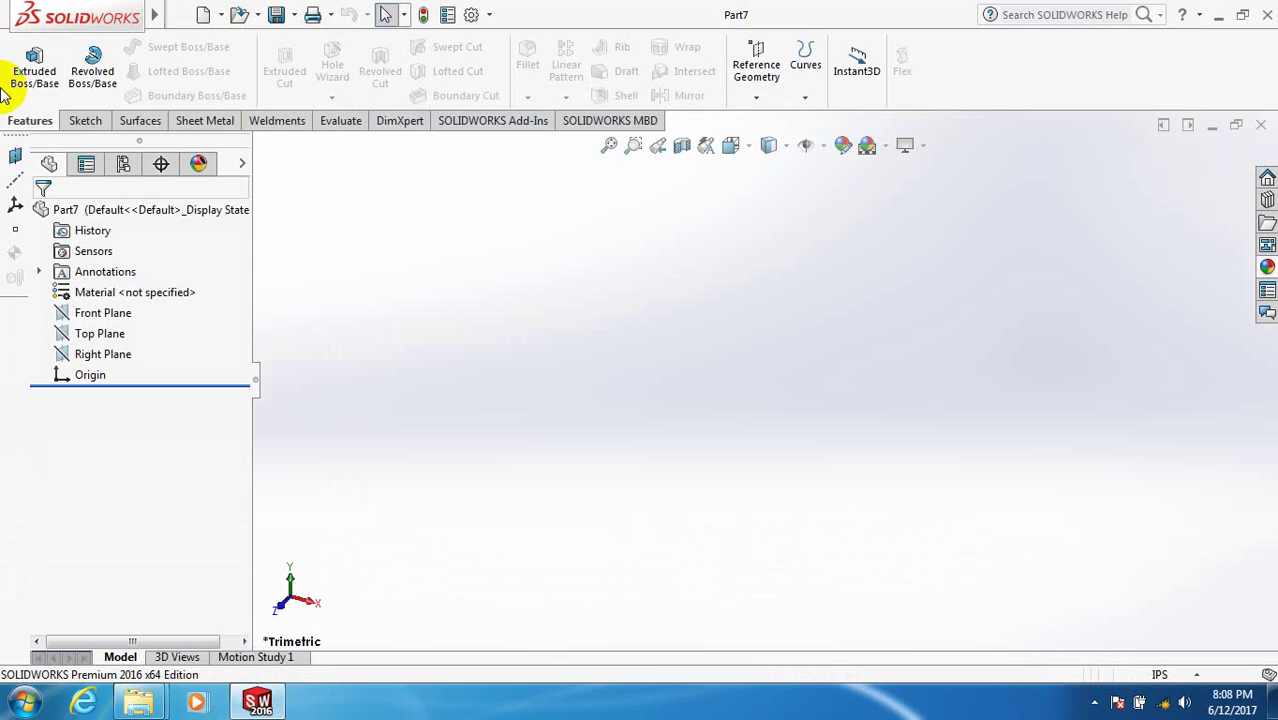
pyautogui.click(87, 121)
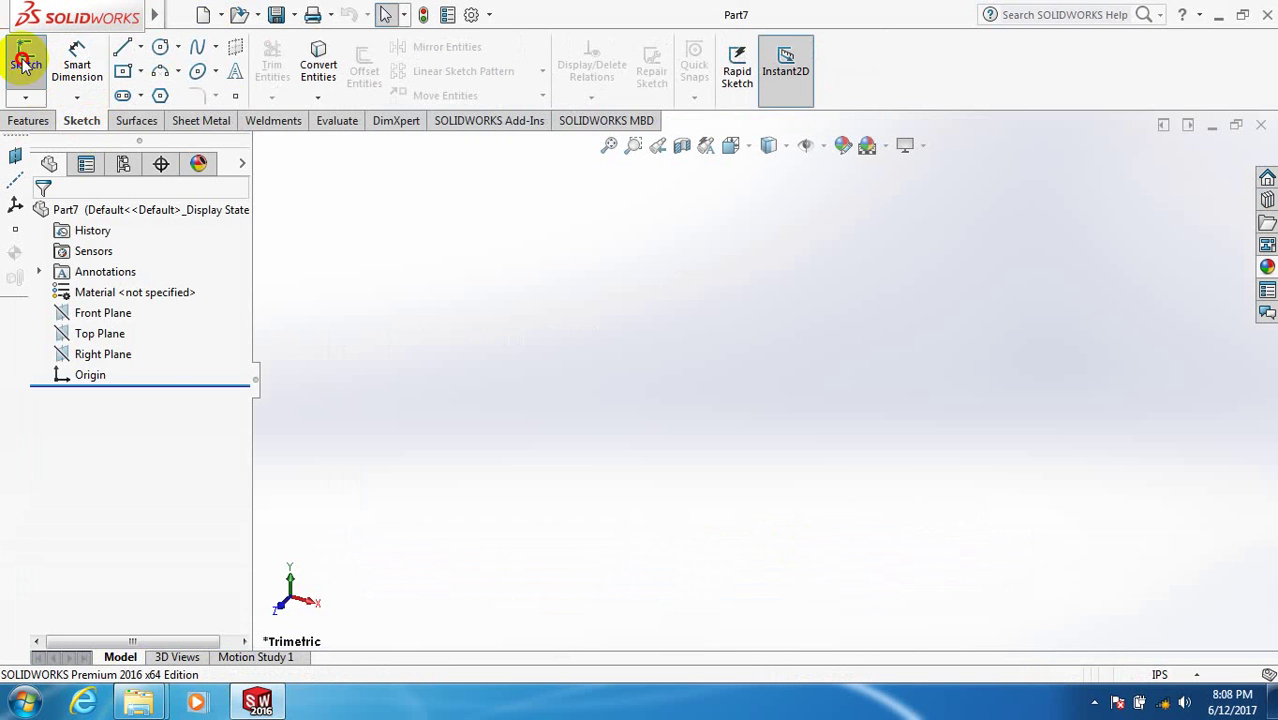
pyautogui.click(24, 62)
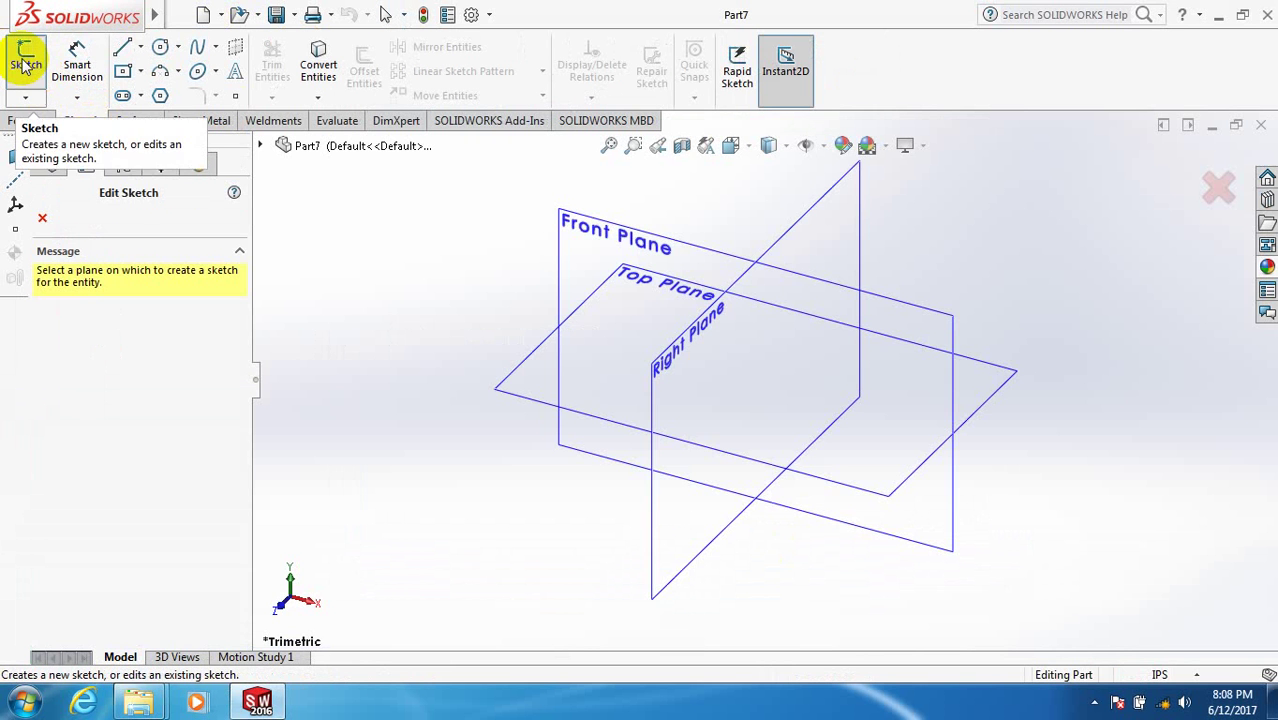
pyautogui.click(537, 388)
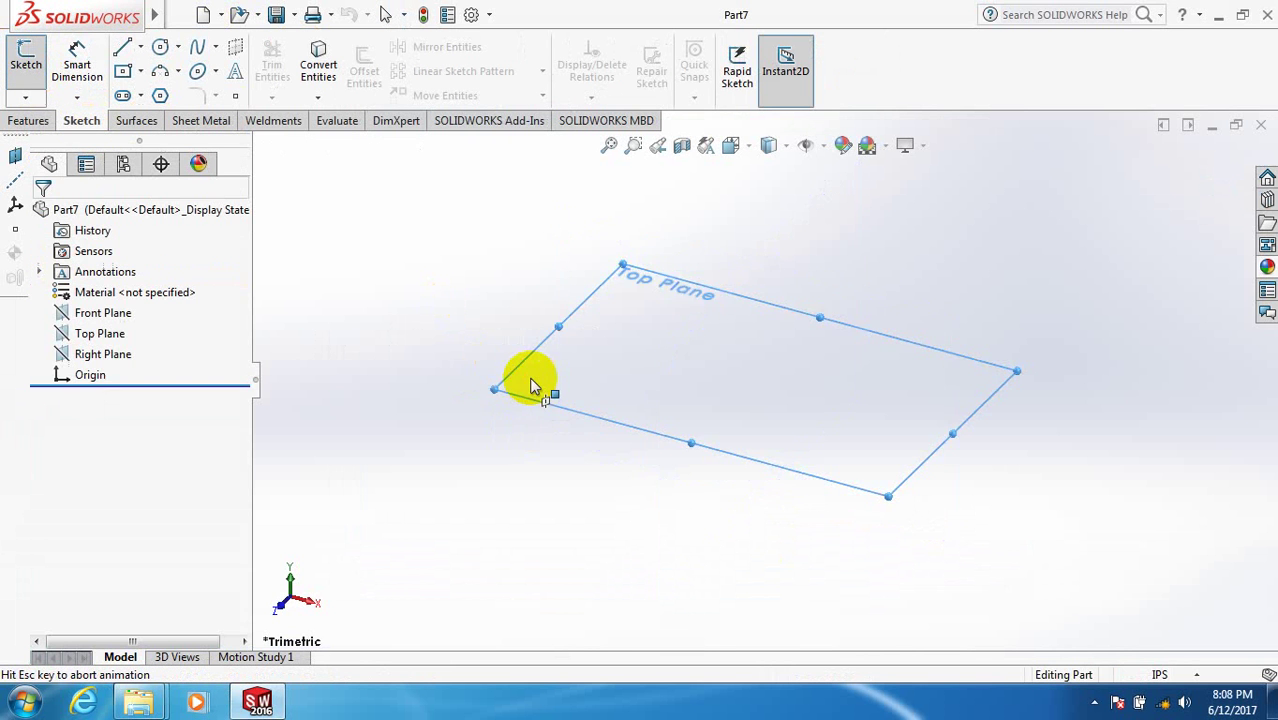
# Step: Sketch a vertical construction centerline about 3.4 in long, running down from the origin
pyautogui.click(141, 48)
pyautogui.click(130, 91)
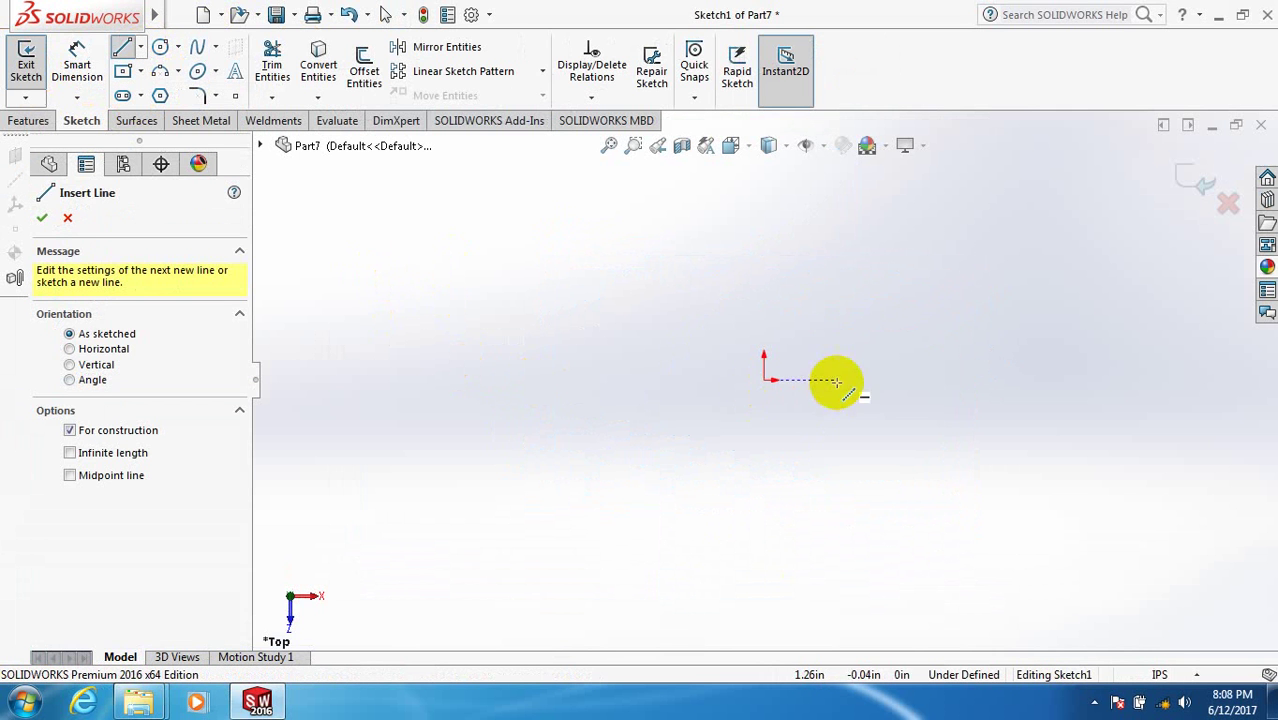
pyautogui.click(764, 380)
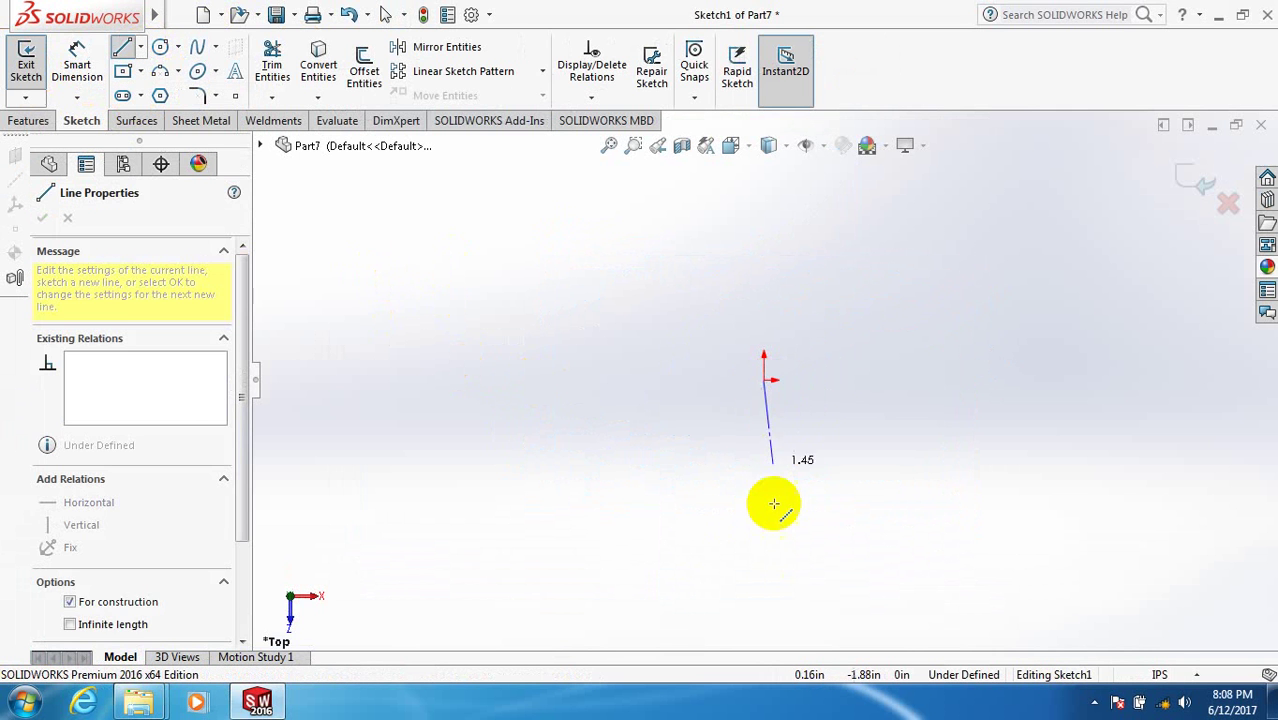
pyautogui.click(762, 572)
pyautogui.rightClick(763, 578)
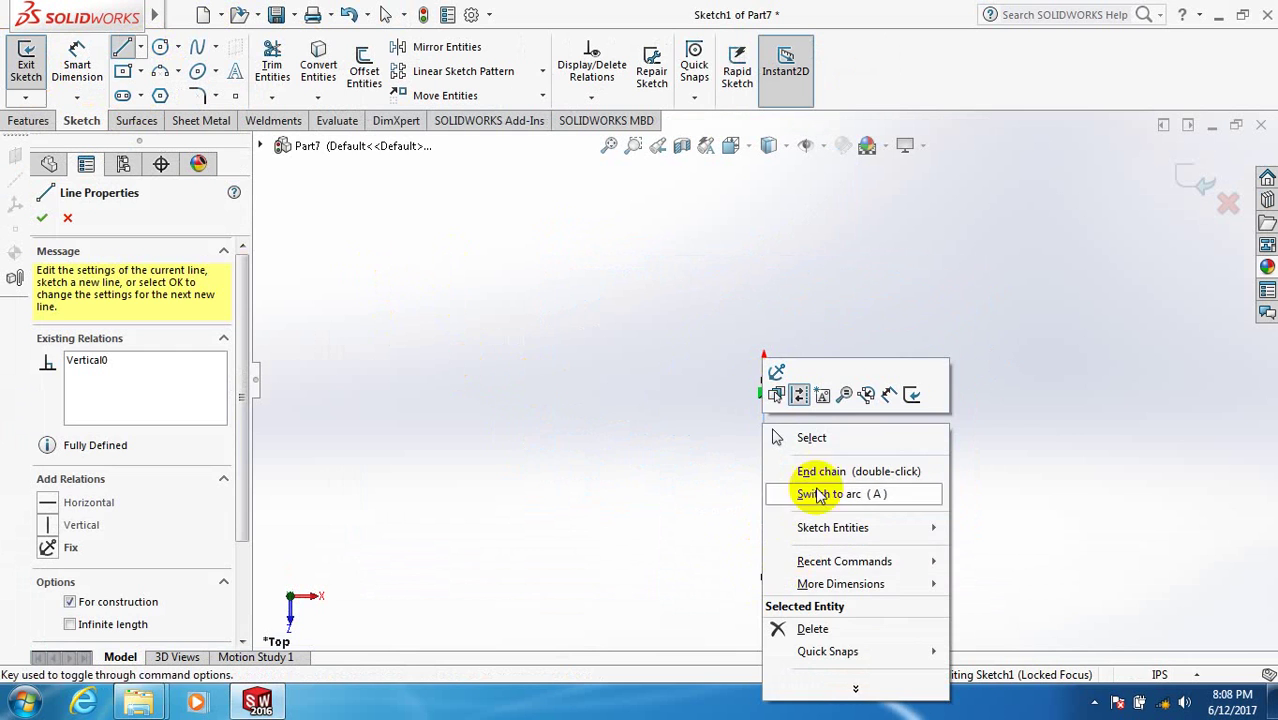
pyautogui.click(808, 434)
pyautogui.scroll(-2, 764, 604)
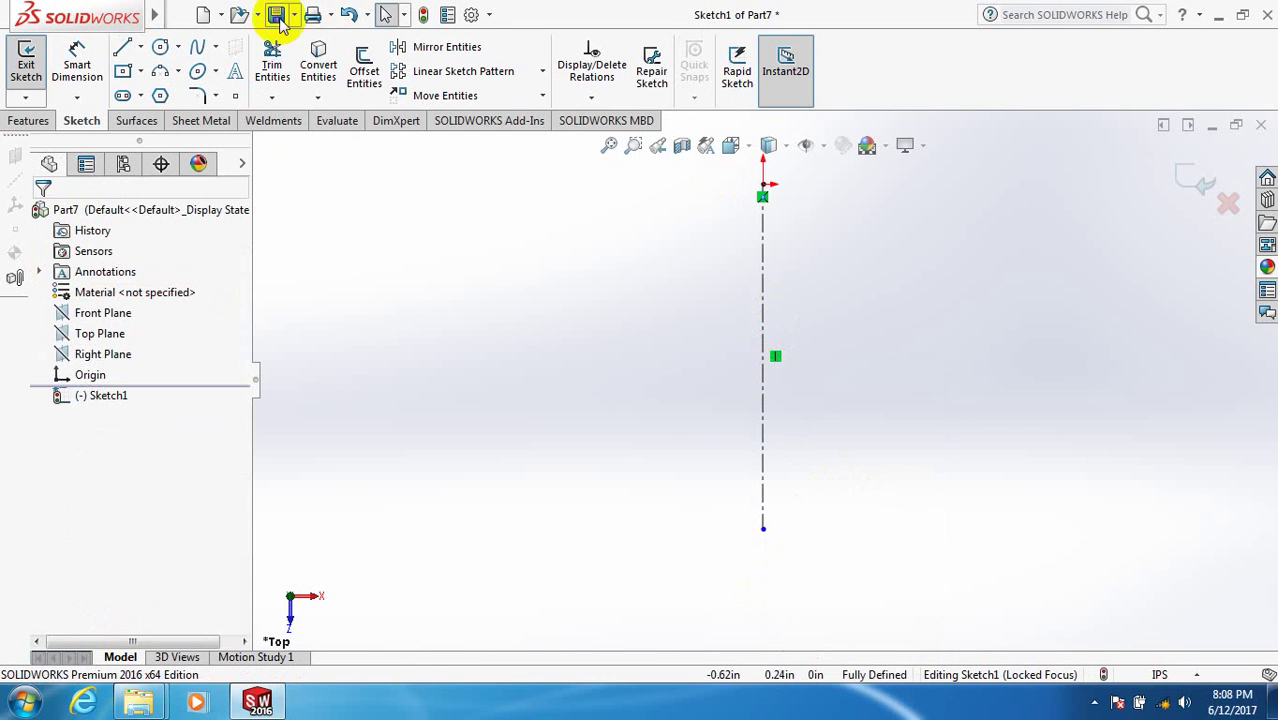
# Step: Sketch a horizontal base line about 1.35 in long from the centerline's lower end, continuing into a long side line sloping up and outward
pyautogui.click(124, 50)
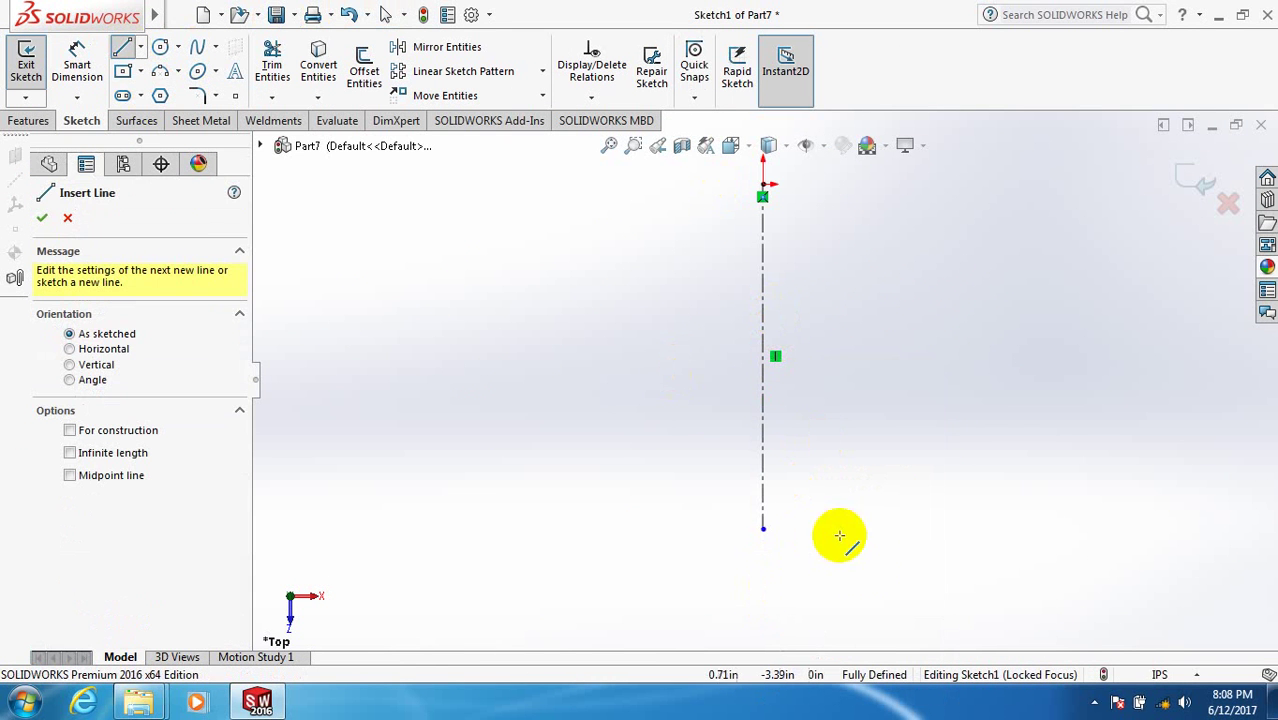
pyautogui.click(762, 528)
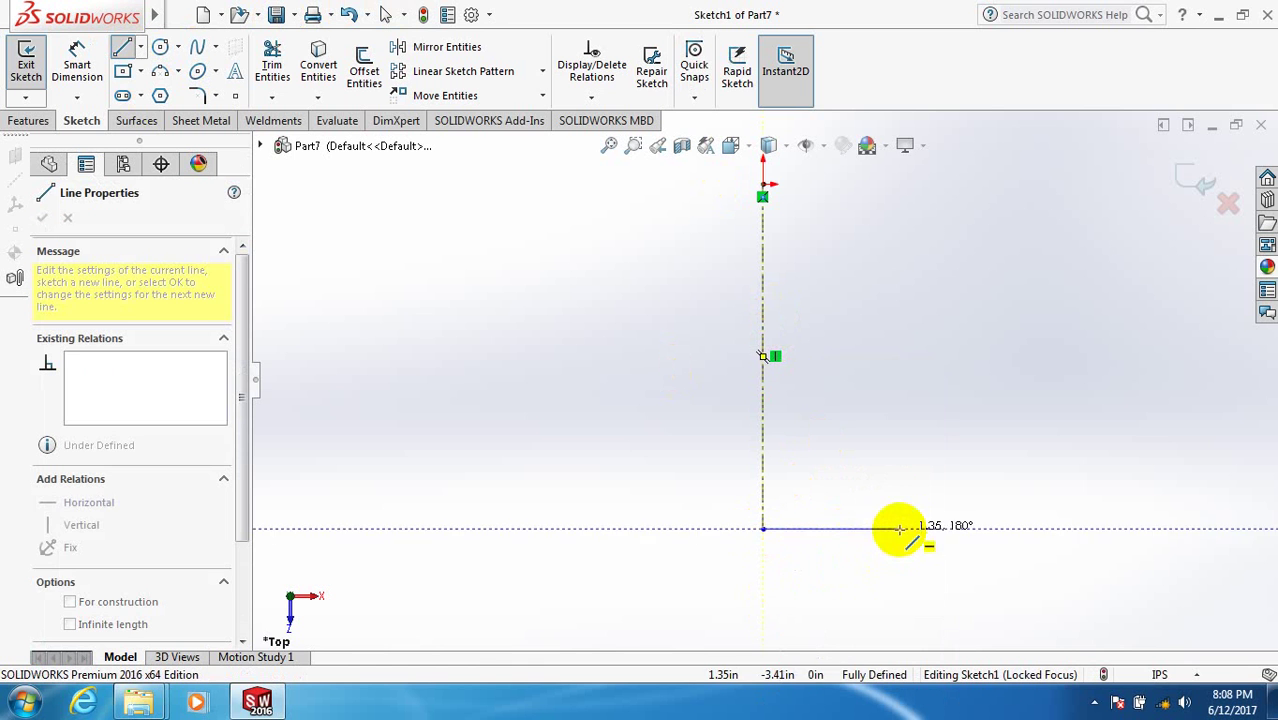
pyautogui.click(900, 528)
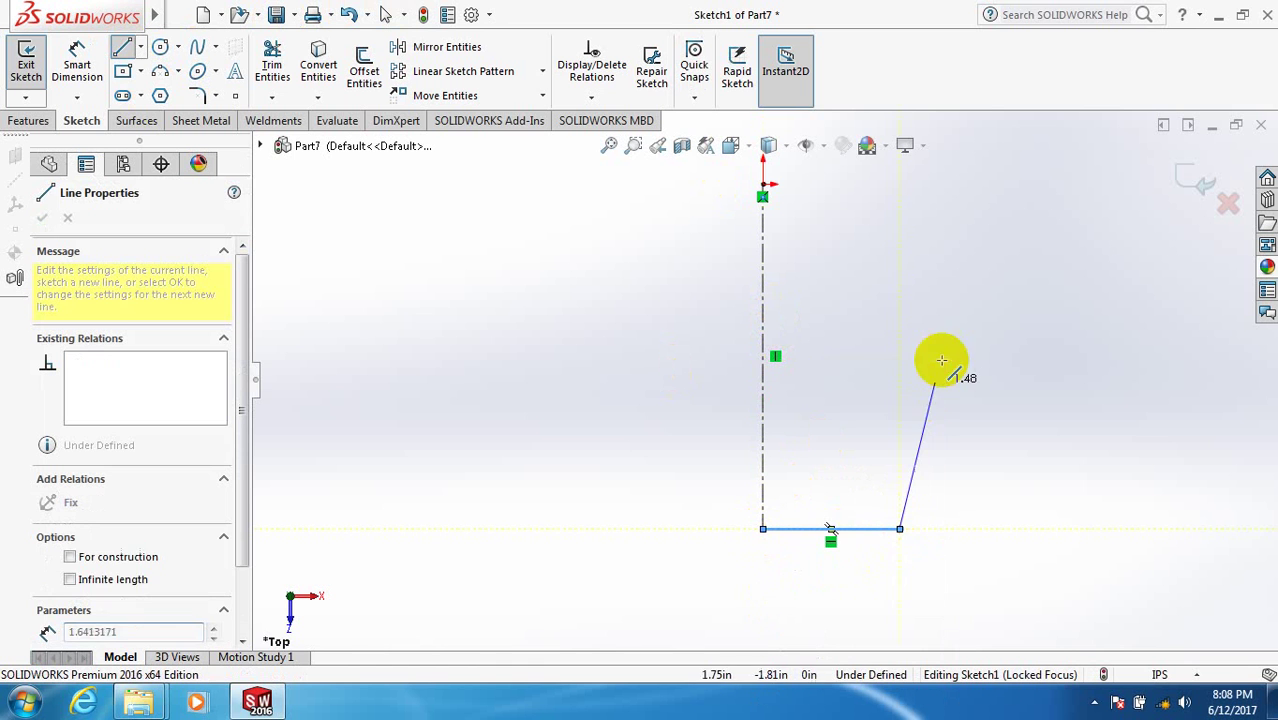
pyautogui.click(963, 213)
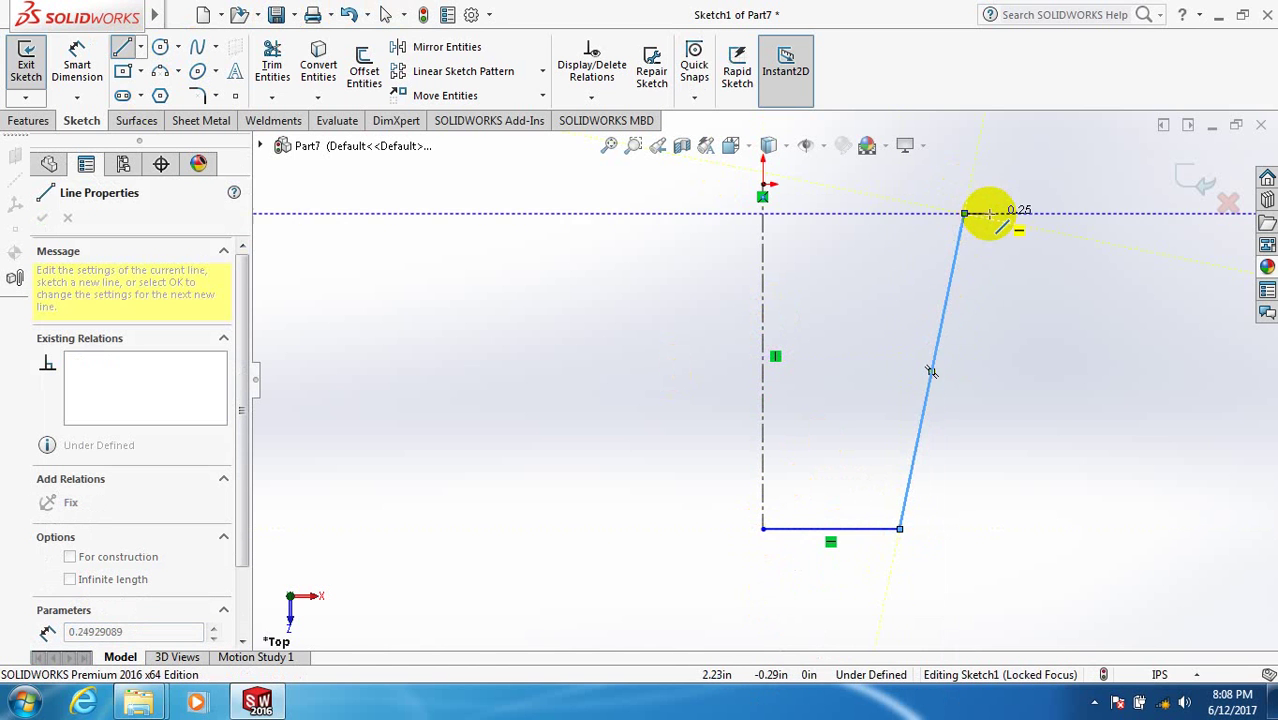
# Step: Continue the profile with a horizontal ledge about 0.25 in long, a pointed outer lip, and a horizontal top line about 2.23 in long ending at the origin
pyautogui.click(989, 213)
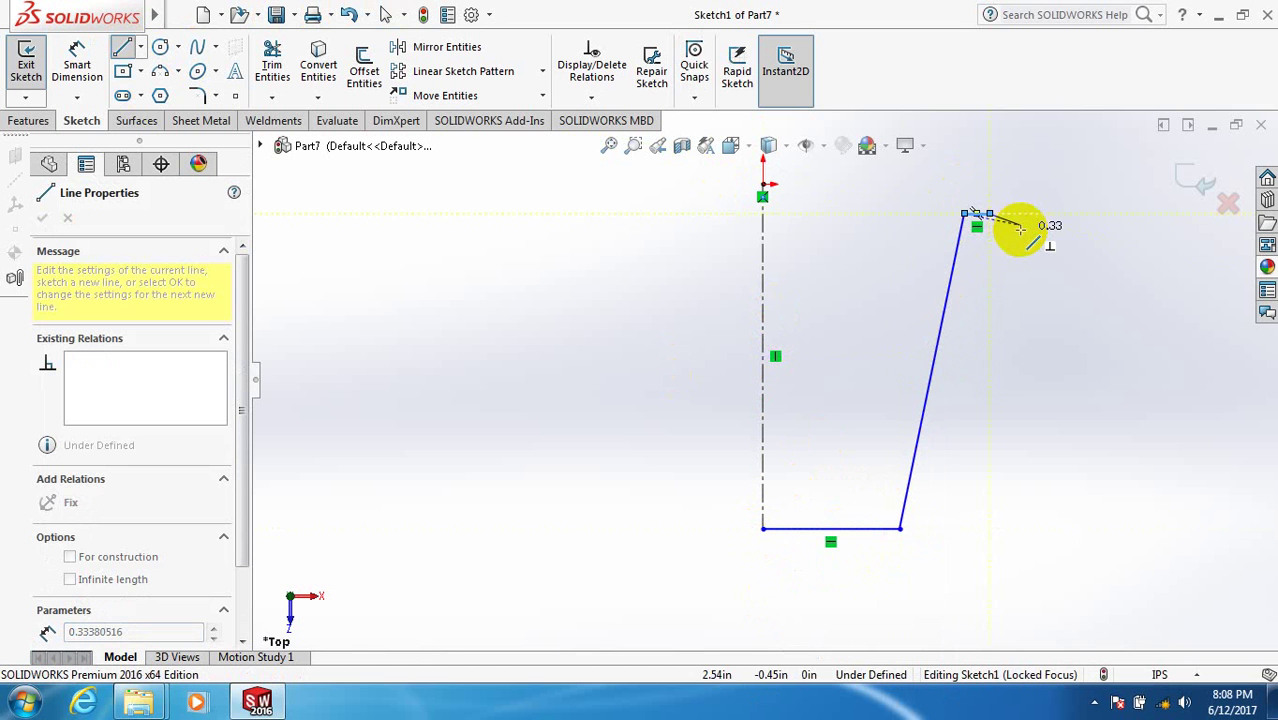
pyautogui.click(1020, 225)
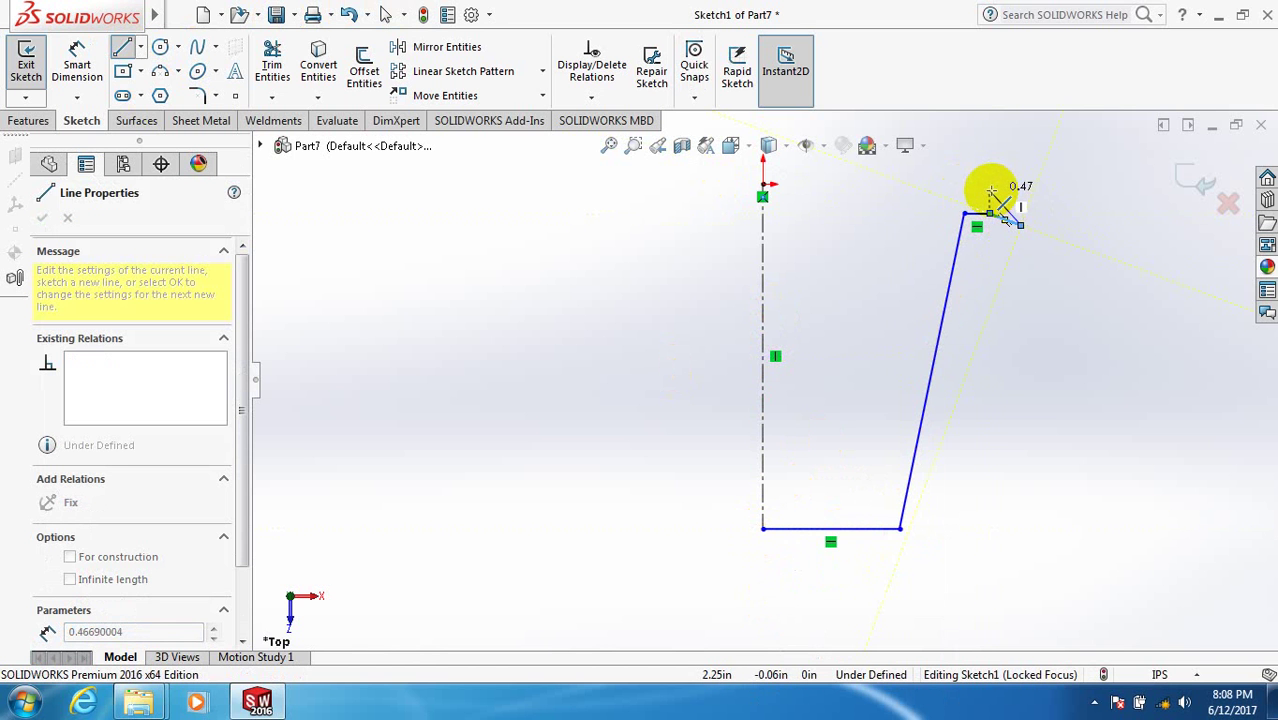
pyautogui.click(990, 185)
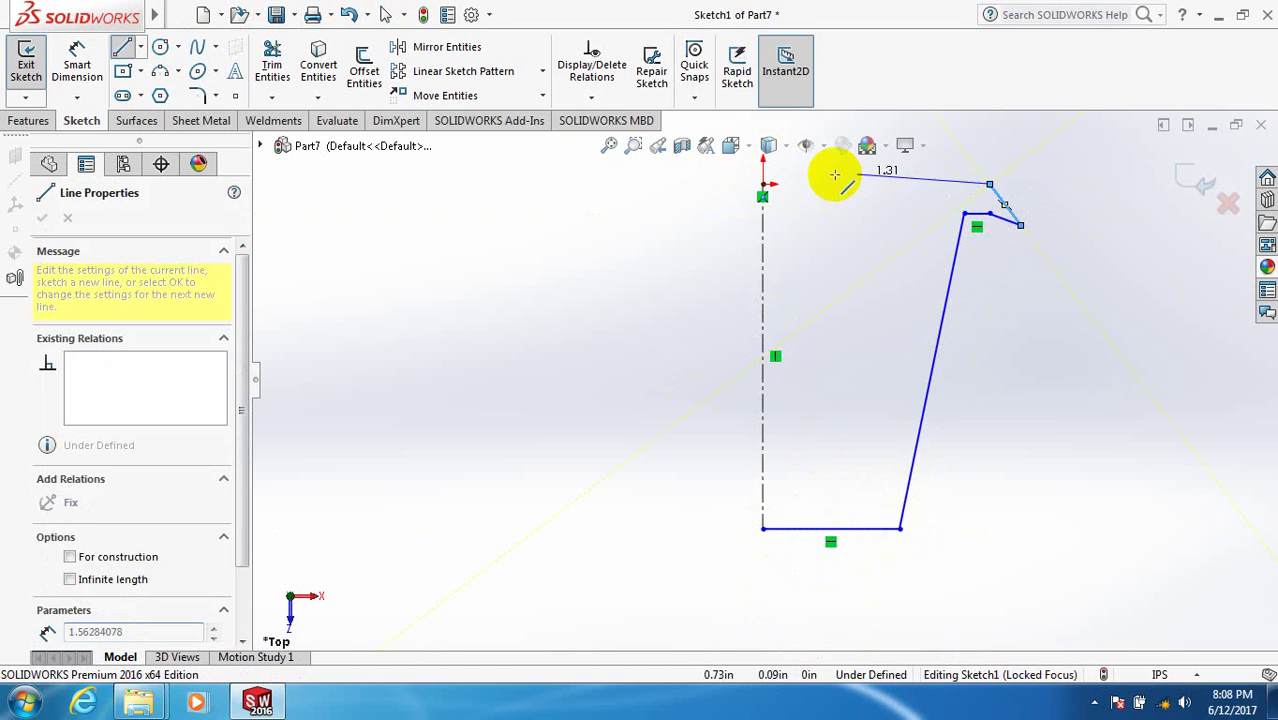
pyautogui.click(764, 185)
pyautogui.rightClick(763, 186)
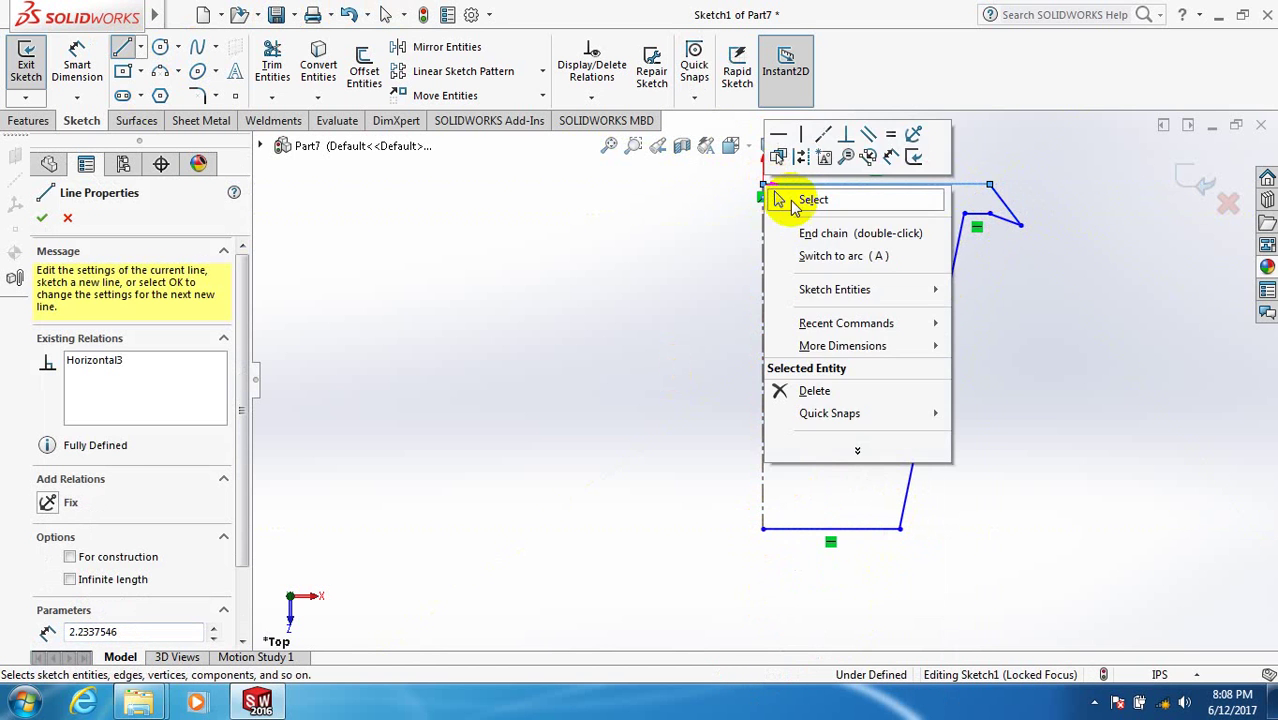
pyautogui.click(806, 198)
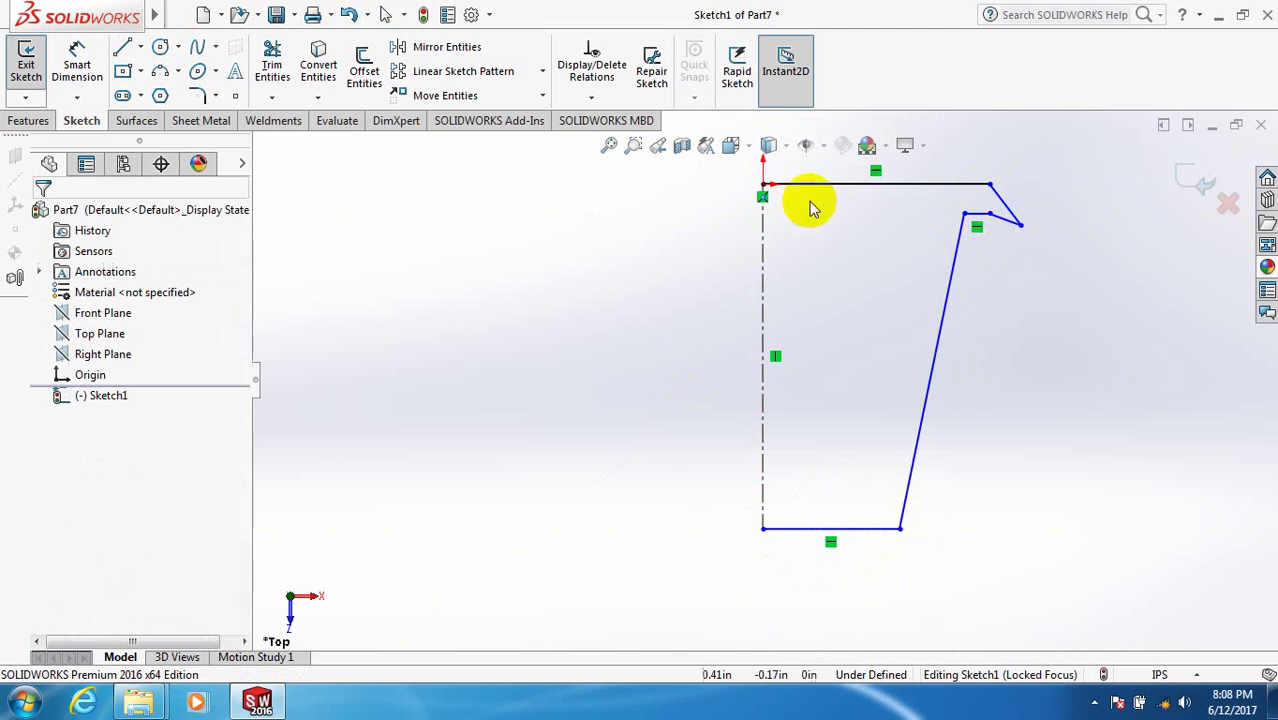
pyautogui.click(78, 62)
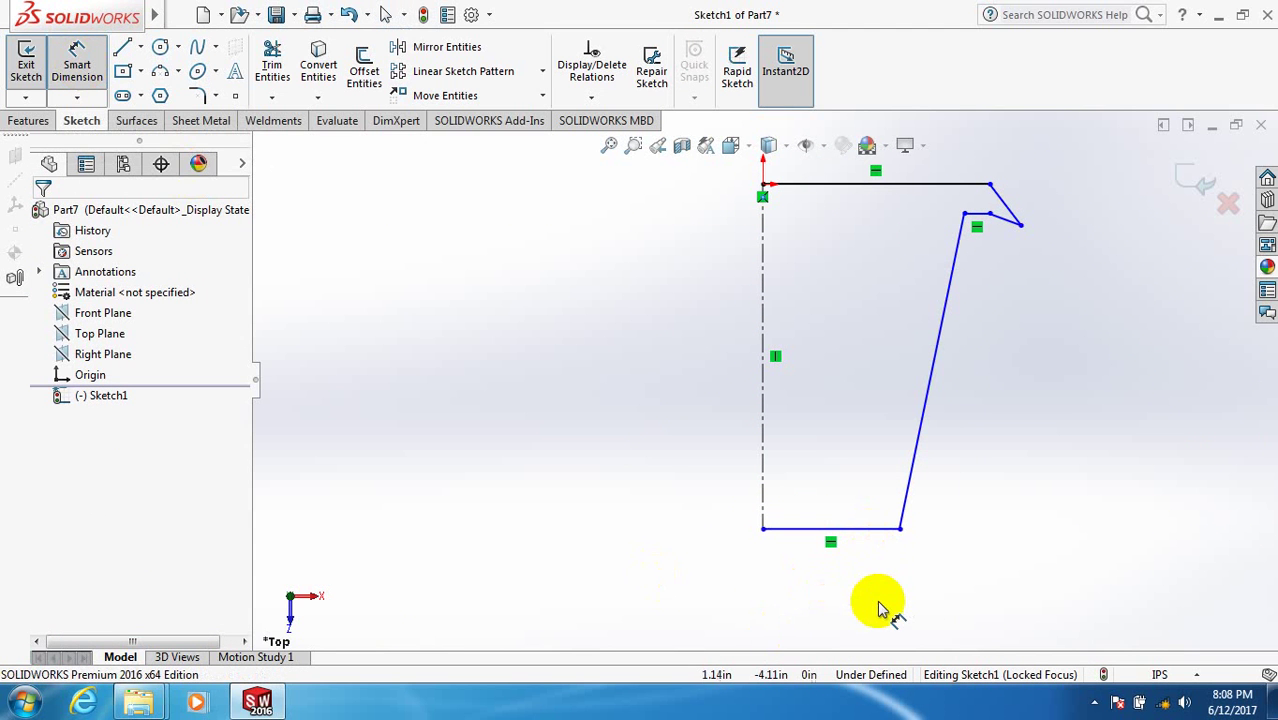
pyautogui.press('Escape')
pyautogui.click(930, 372)
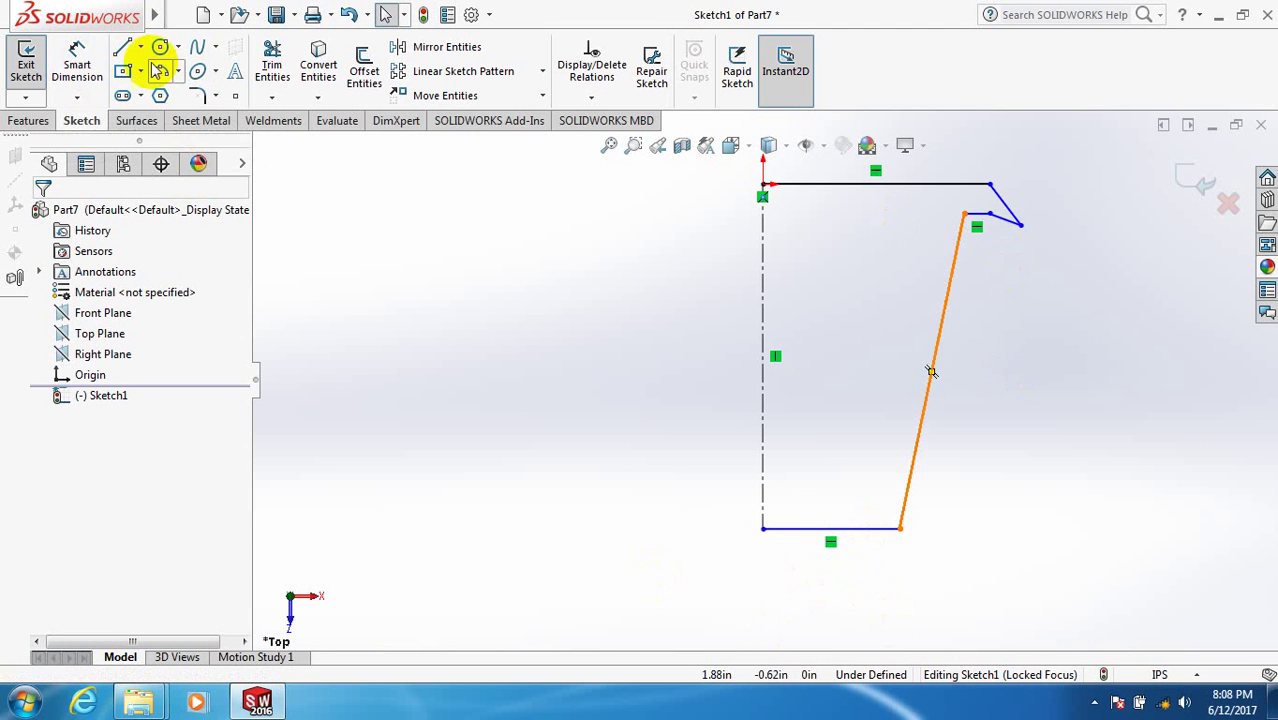
# Step: Close the profile with a solid vertical line along the centerline from the origin to the base line
pyautogui.click(121, 50)
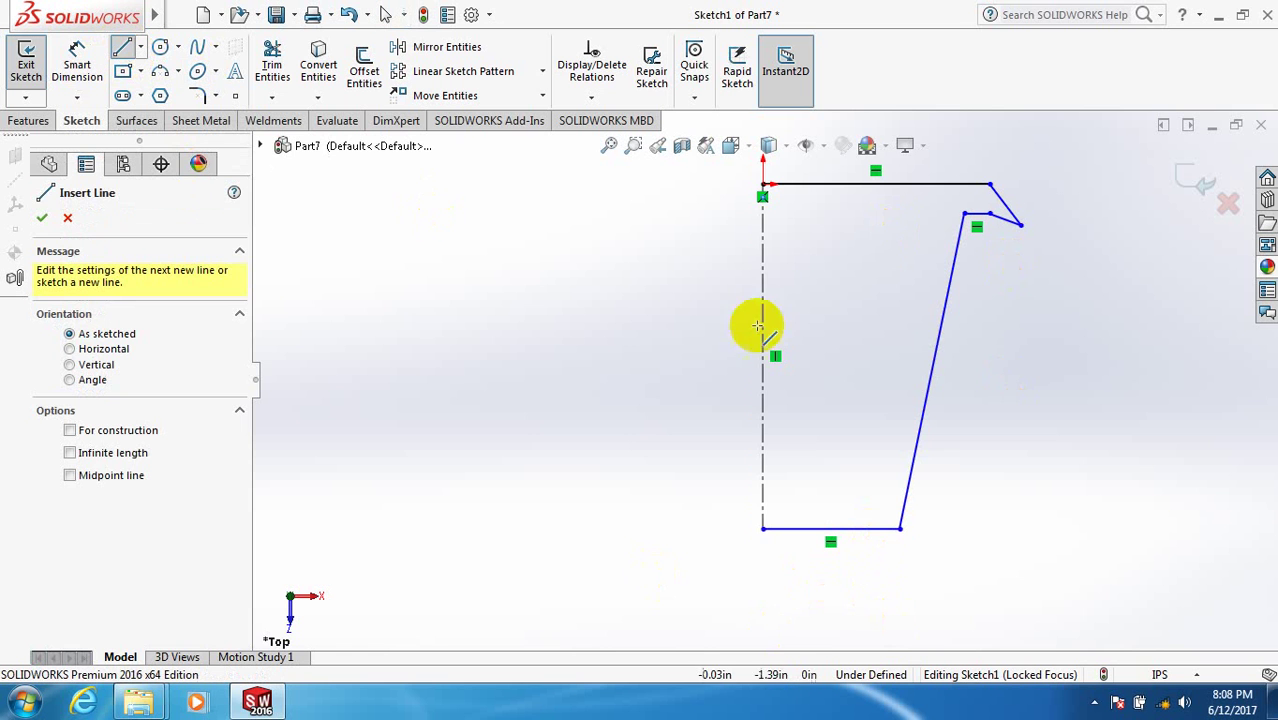
pyautogui.click(763, 185)
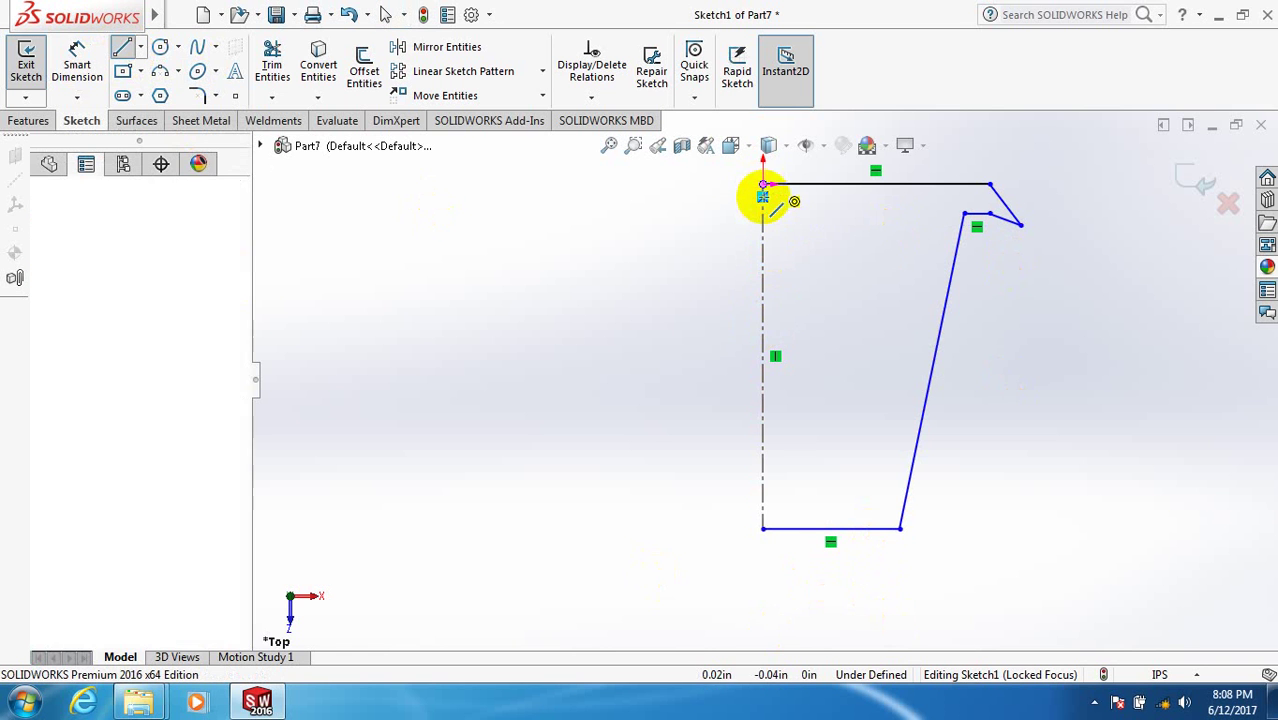
pyautogui.click(763, 528)
pyautogui.rightClick(784, 490)
pyautogui.click(798, 497)
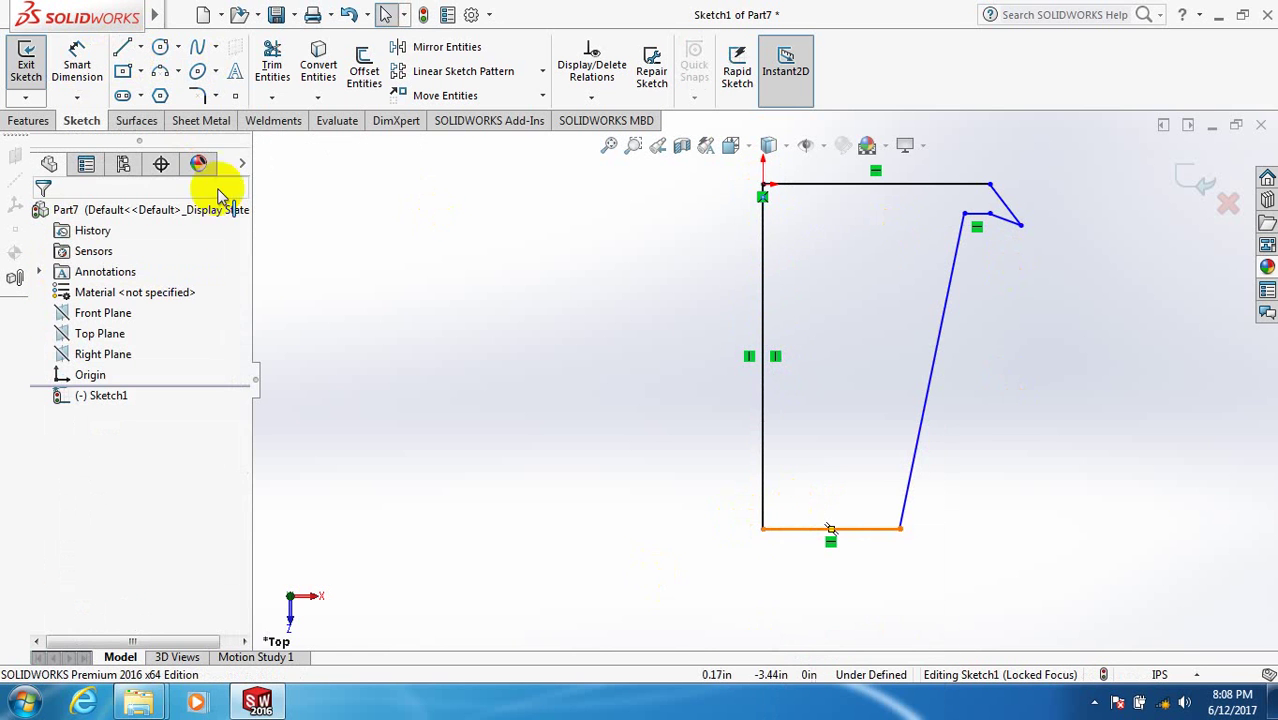
# Step: Dimension the horizontal base line of the profile to 4 in
pyautogui.click(75, 60)
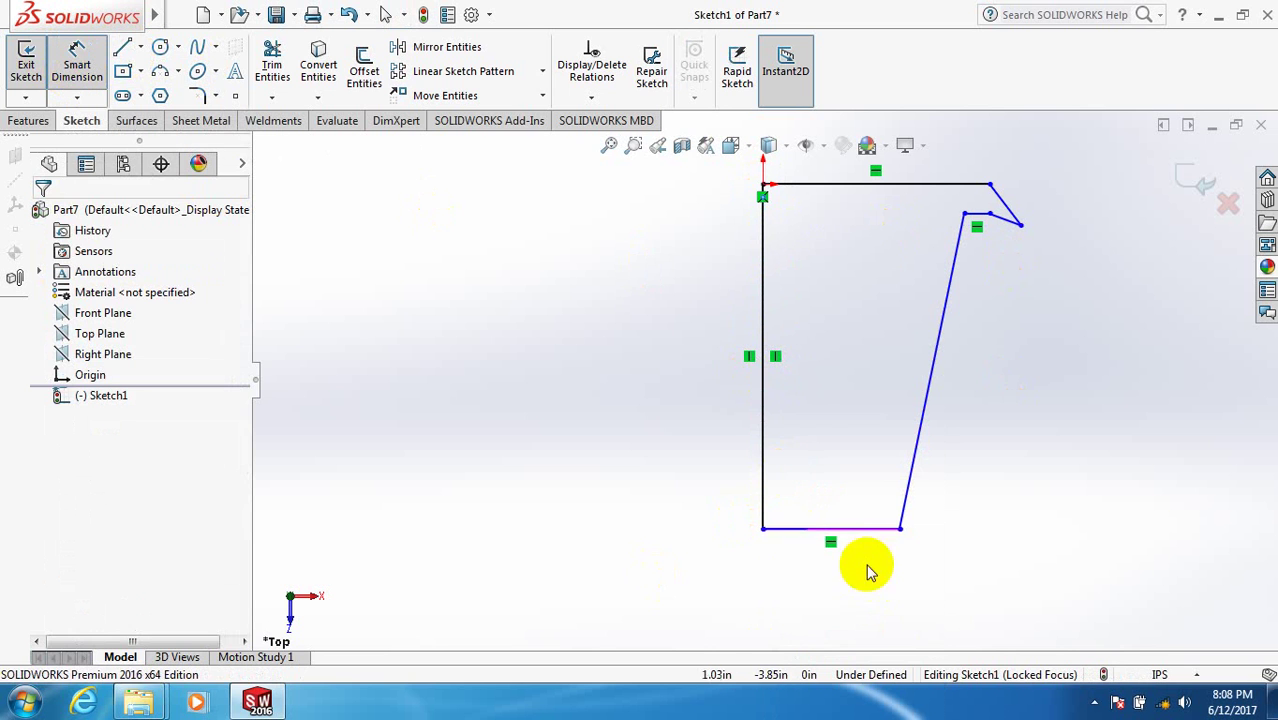
pyautogui.click(856, 530)
pyautogui.click(850, 592)
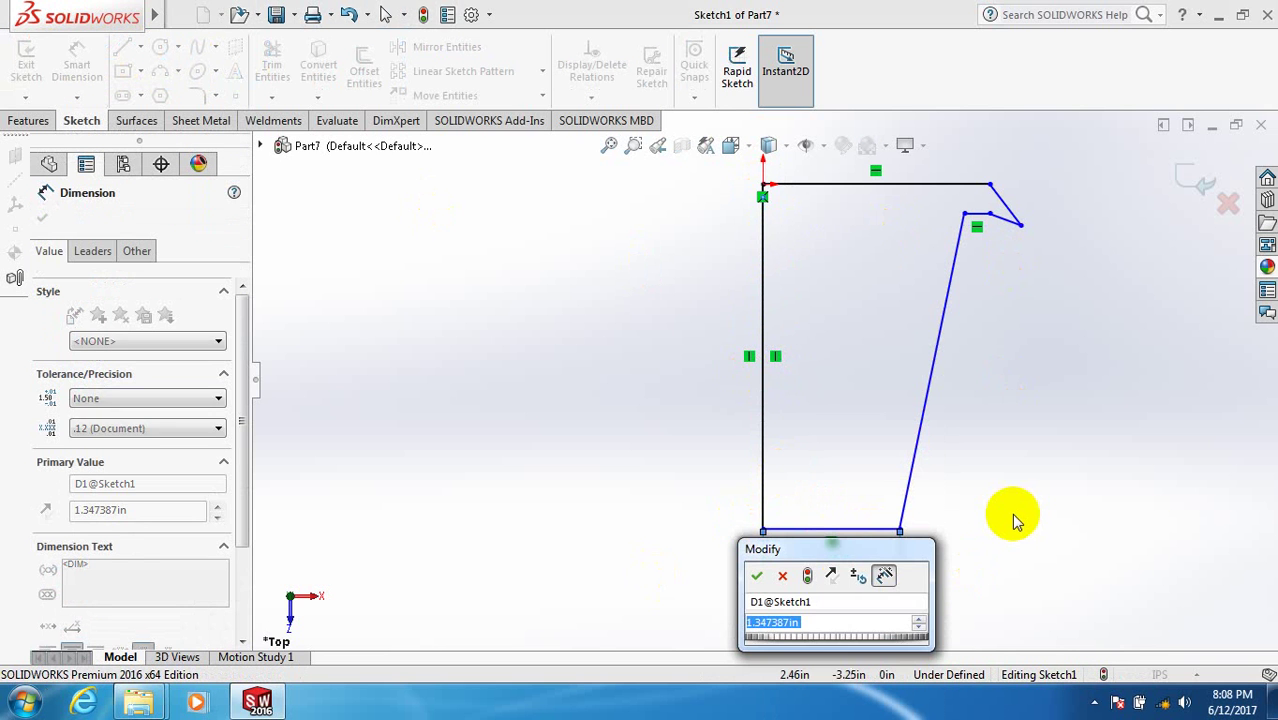
pyautogui.write('4')
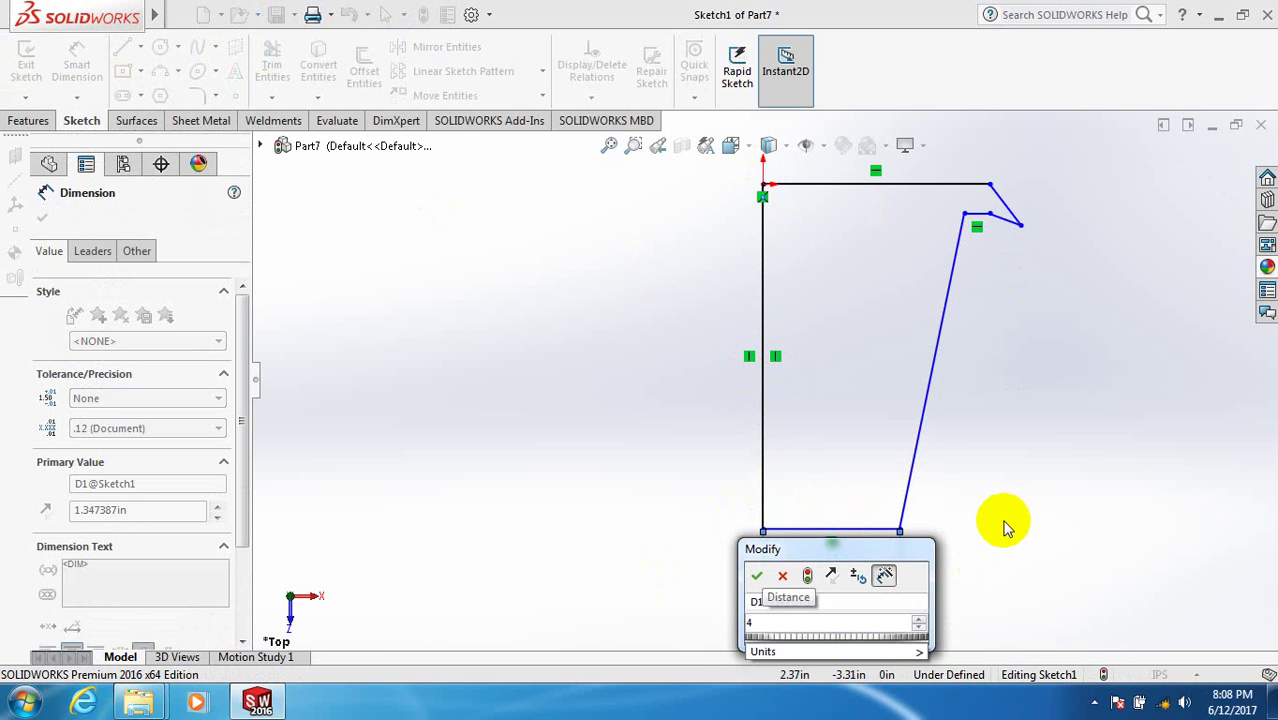
pyautogui.press('Return')
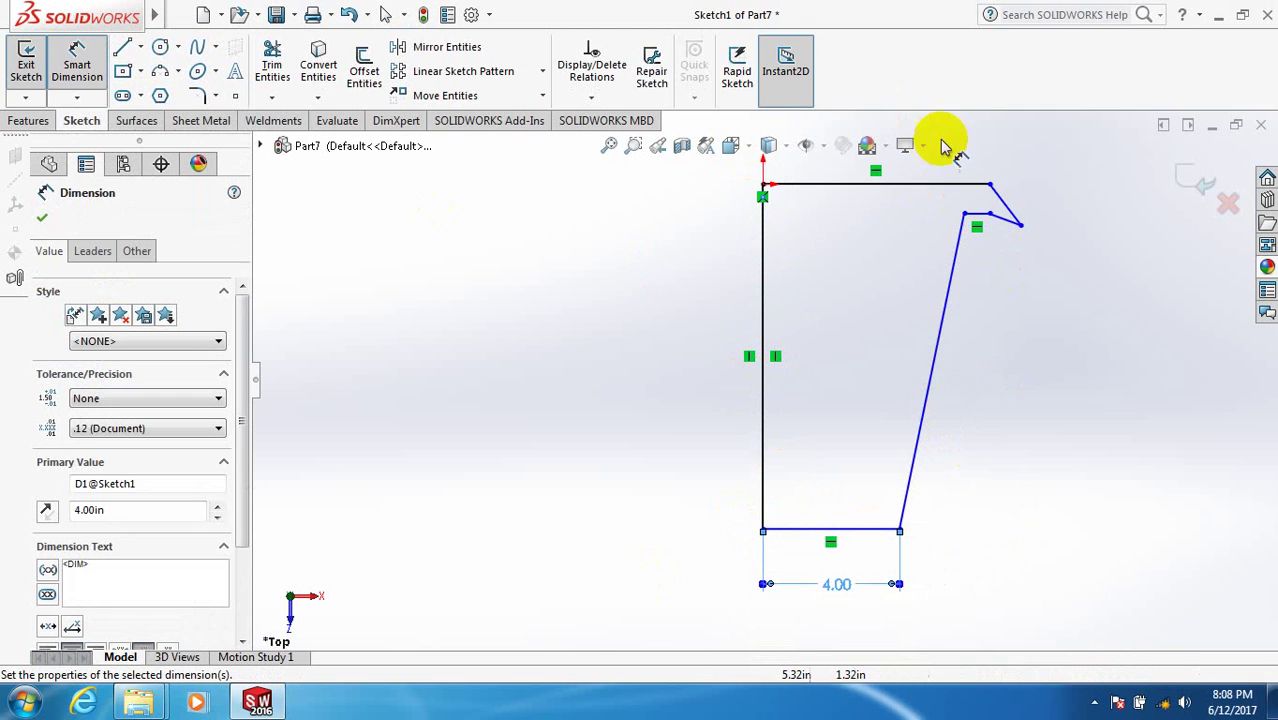
# Step: Dimension the horizontal top line of the profile to 8 in
pyautogui.click(945, 186)
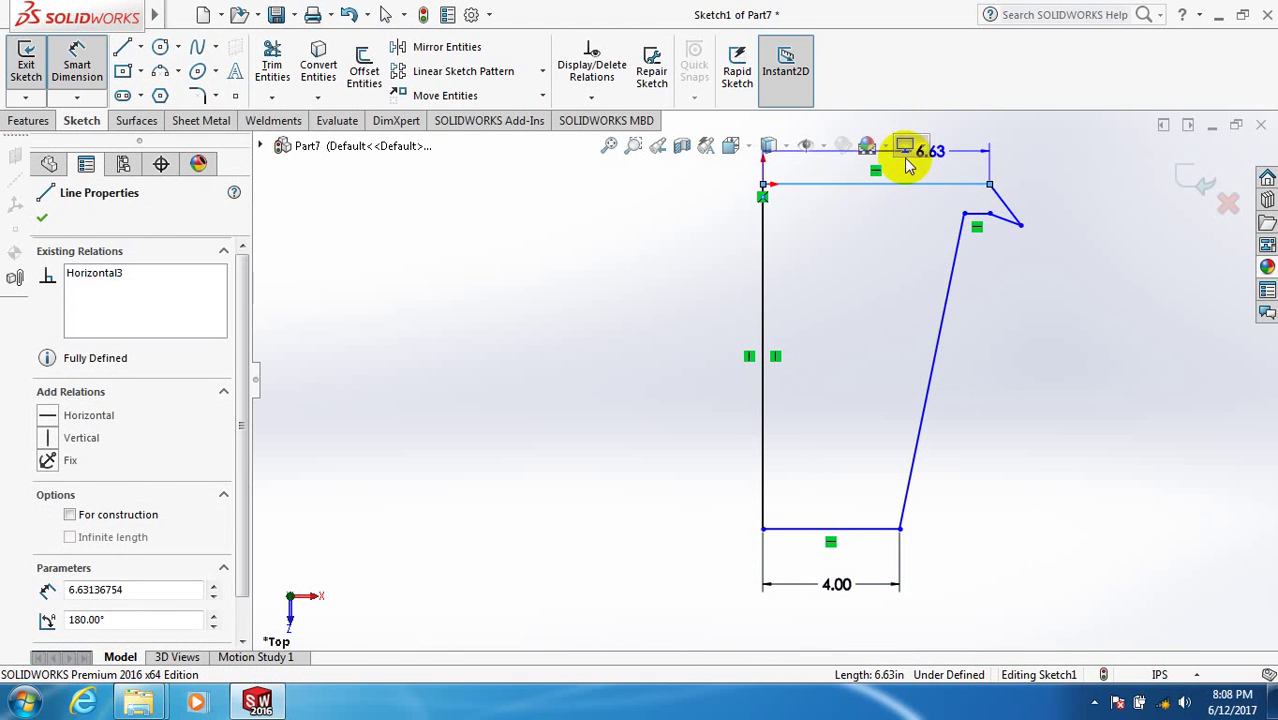
pyautogui.click(892, 162)
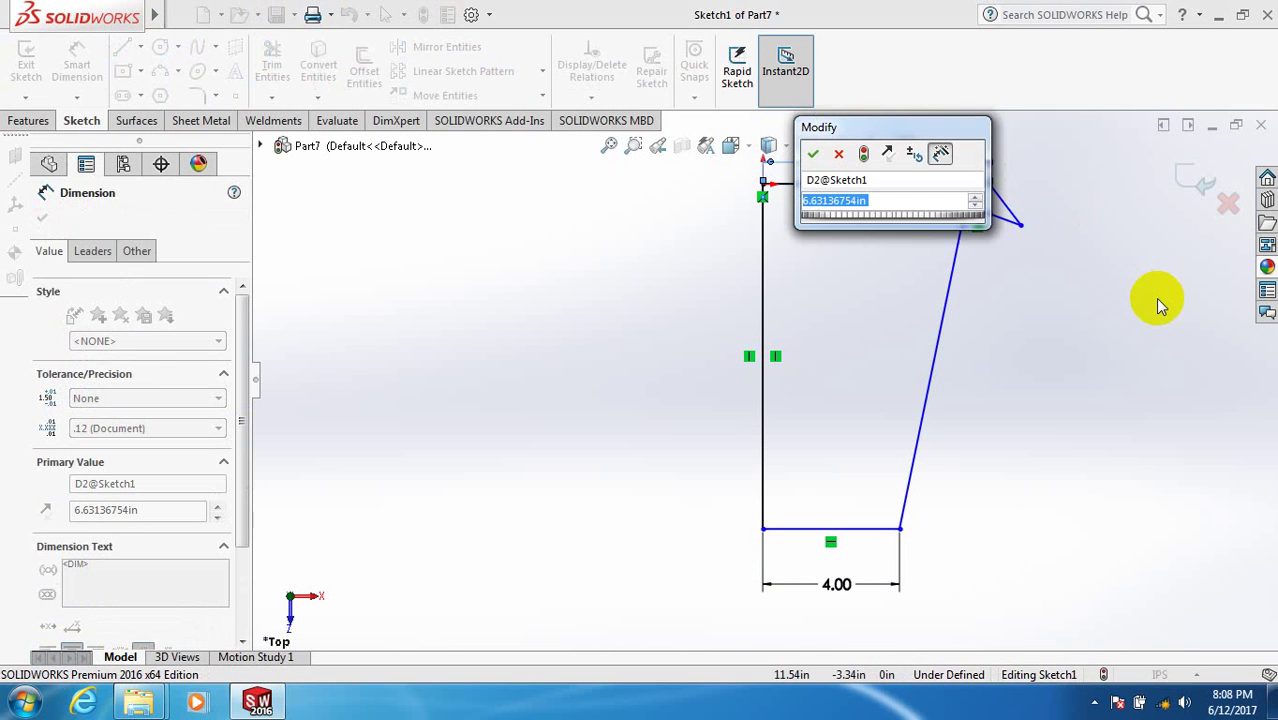
pyautogui.write('8')
pyautogui.press('Return')
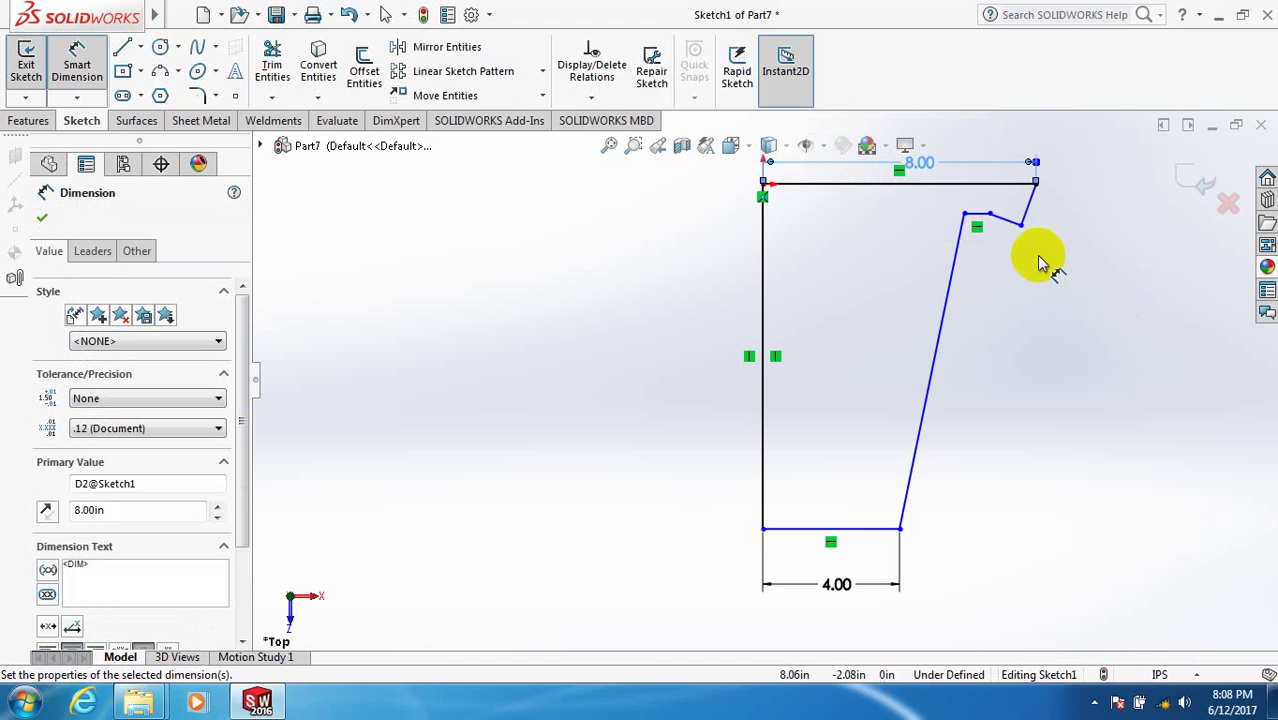
# Step: Dimension the short horizontal ledge under the lip to 0.5 in
pyautogui.scroll(-2, 1036, 255)
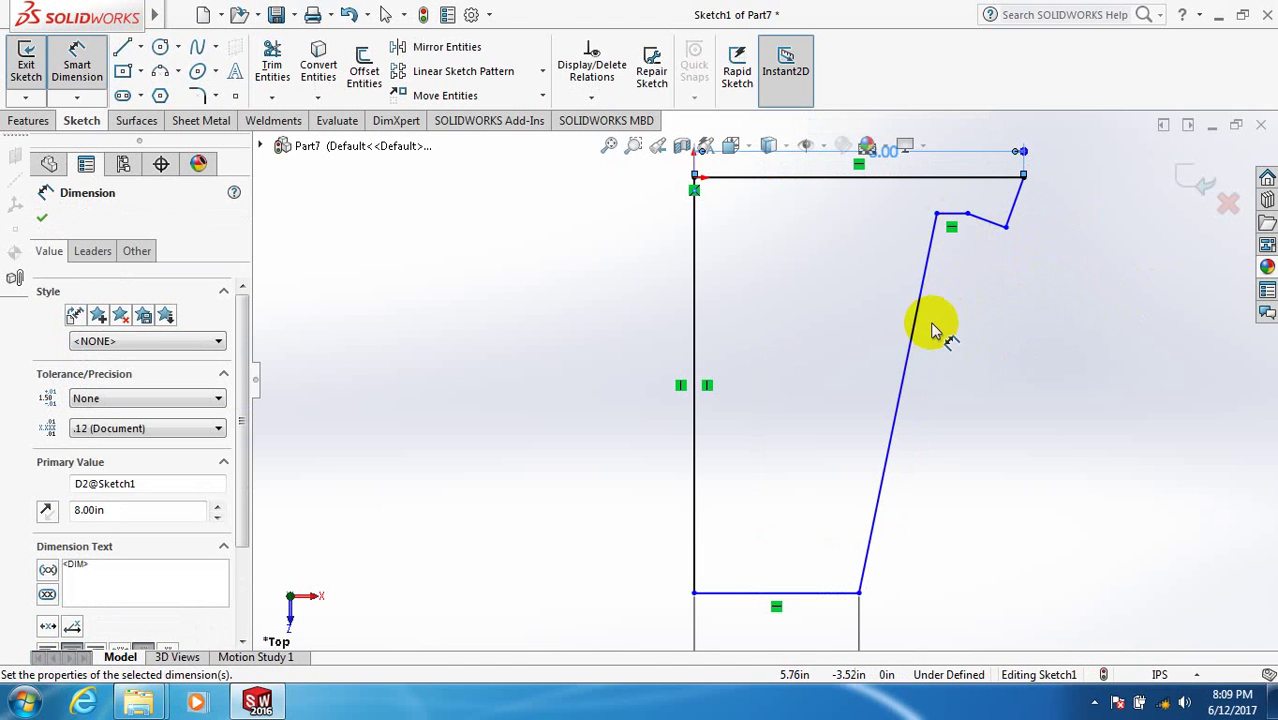
pyautogui.click(953, 215)
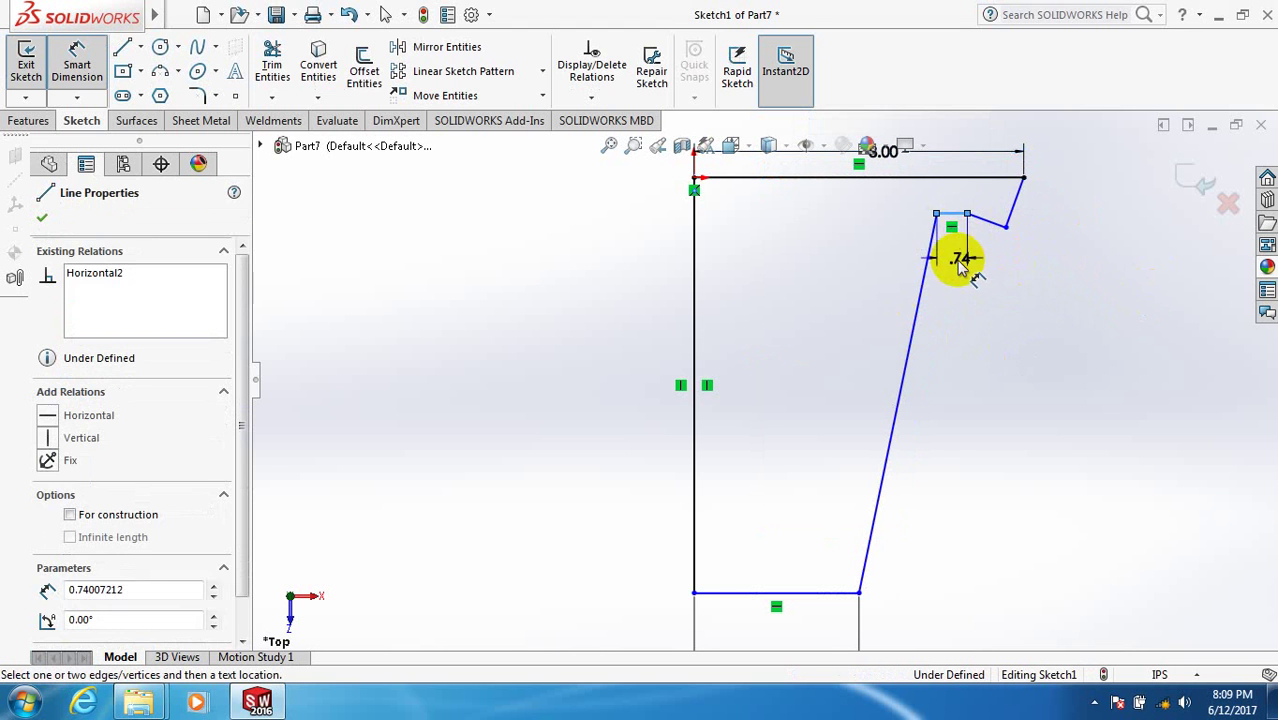
pyautogui.click(957, 259)
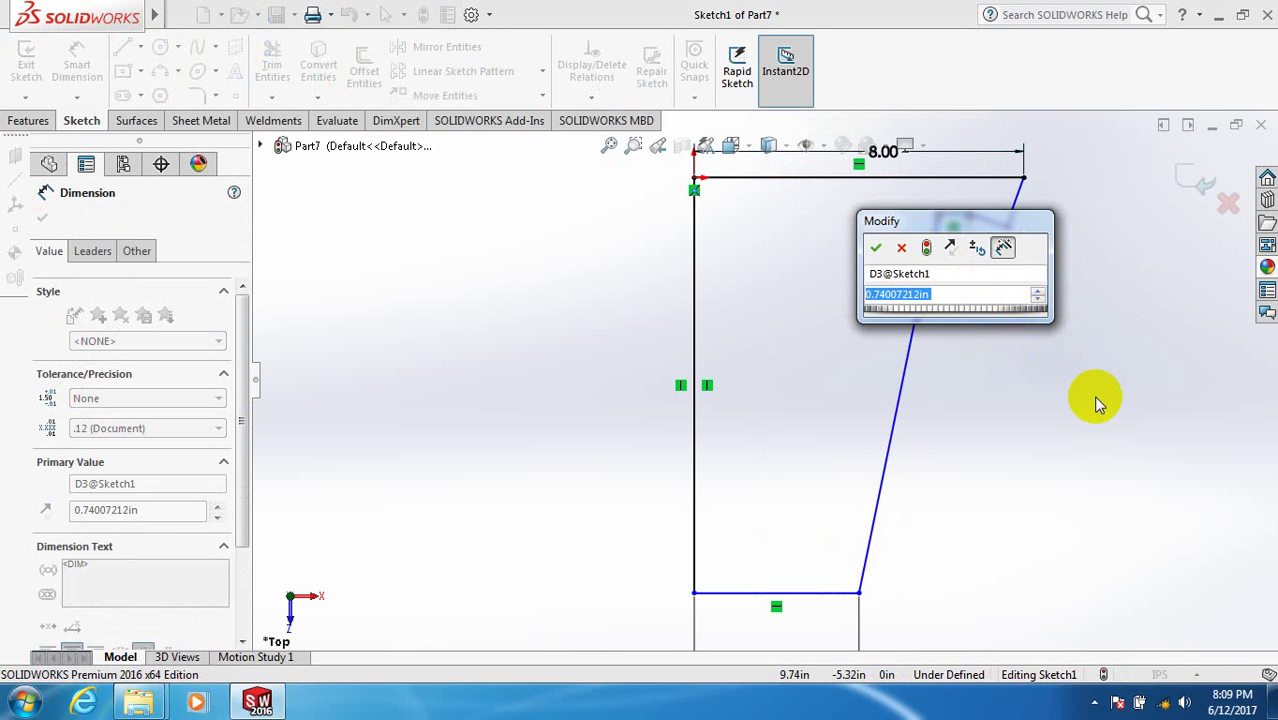
pyautogui.write('0')
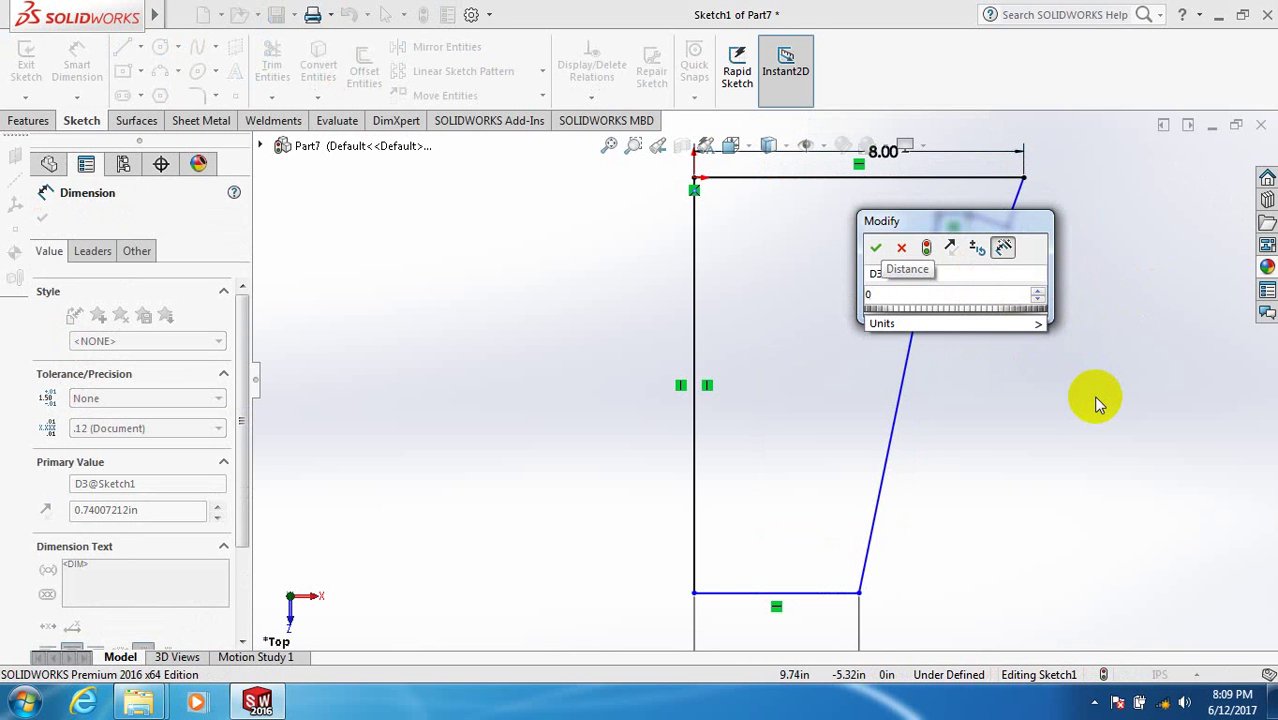
pyautogui.write('.5')
pyautogui.press('Return')
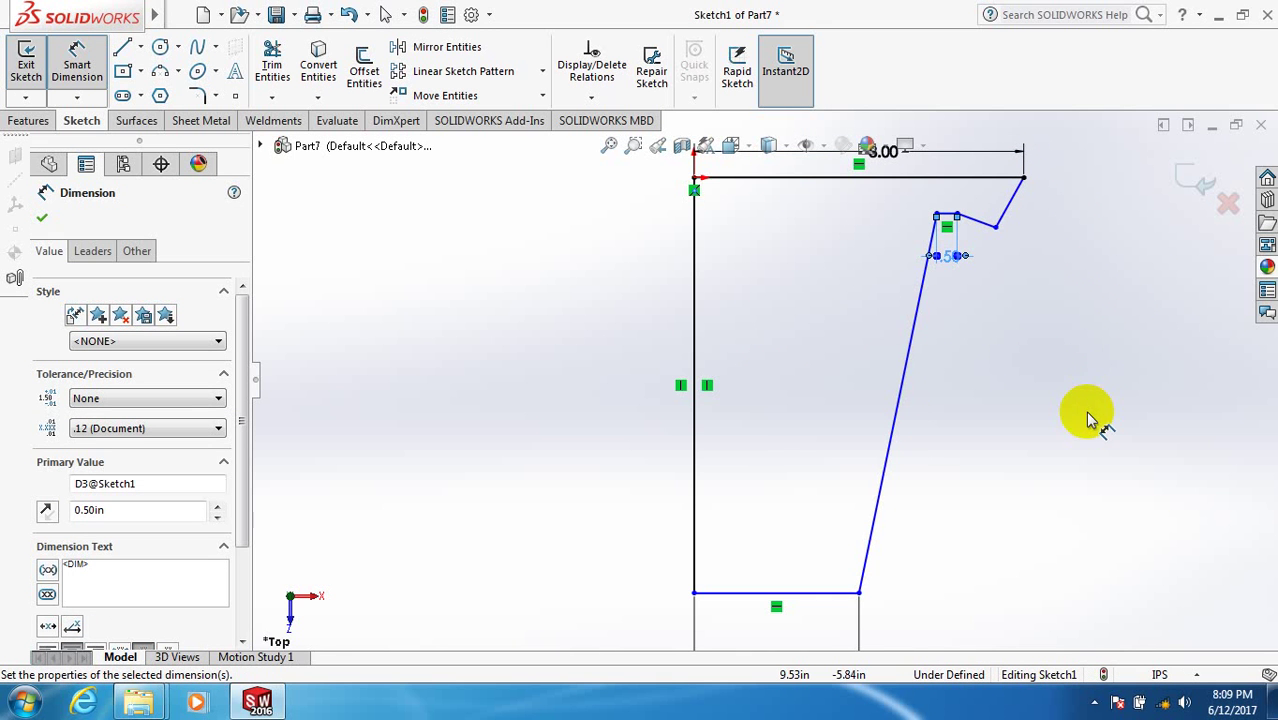
# Step: Dimension the horizontal span of the tapered side line to 3.5 in
pyautogui.click(897, 420)
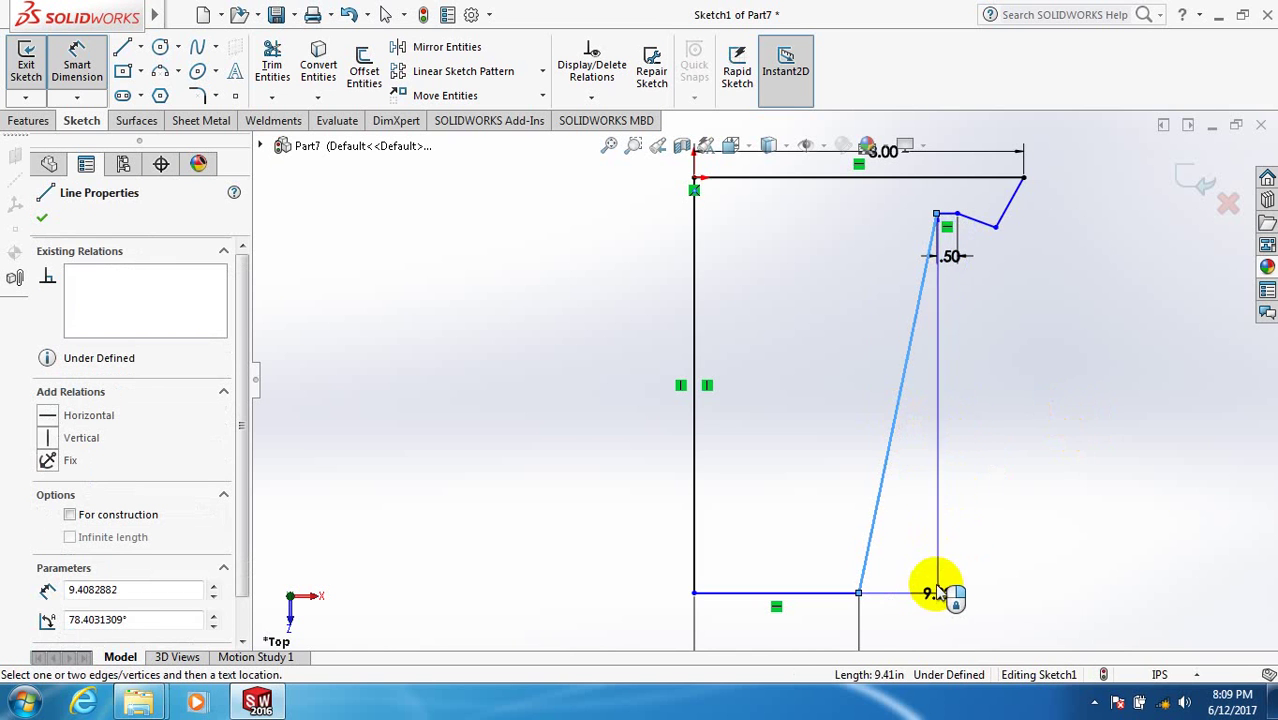
pyautogui.scroll(-2, 936, 590)
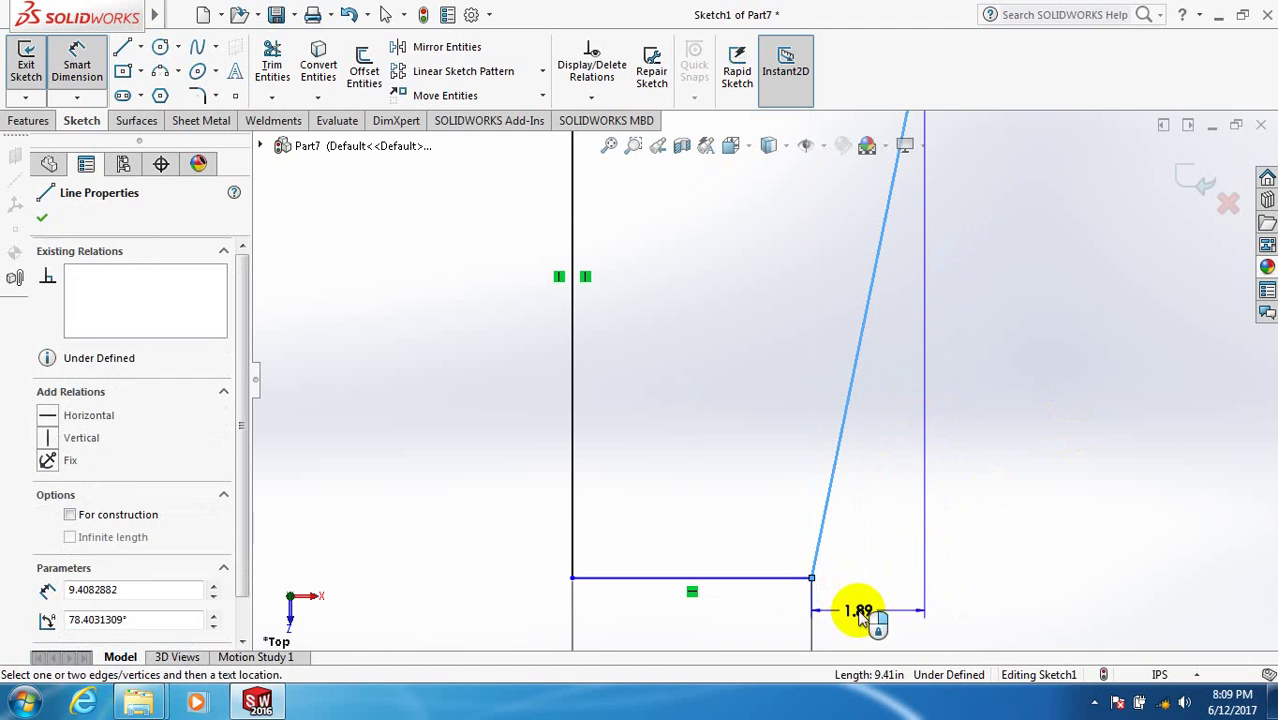
pyautogui.click(859, 613)
pyautogui.write('3.5')
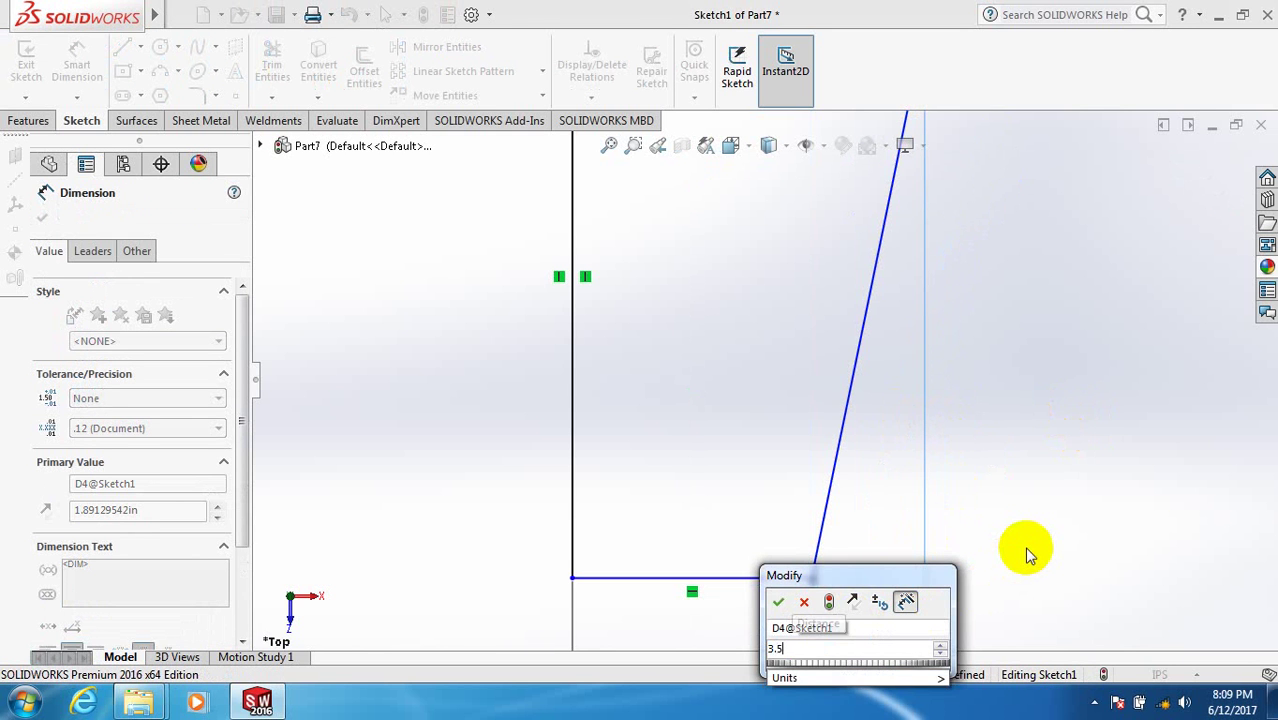
pyautogui.press('Return')
# Step: Dimension the vertical height of the tapered side line to 10 in
pyautogui.scroll(4, 1005, 510)
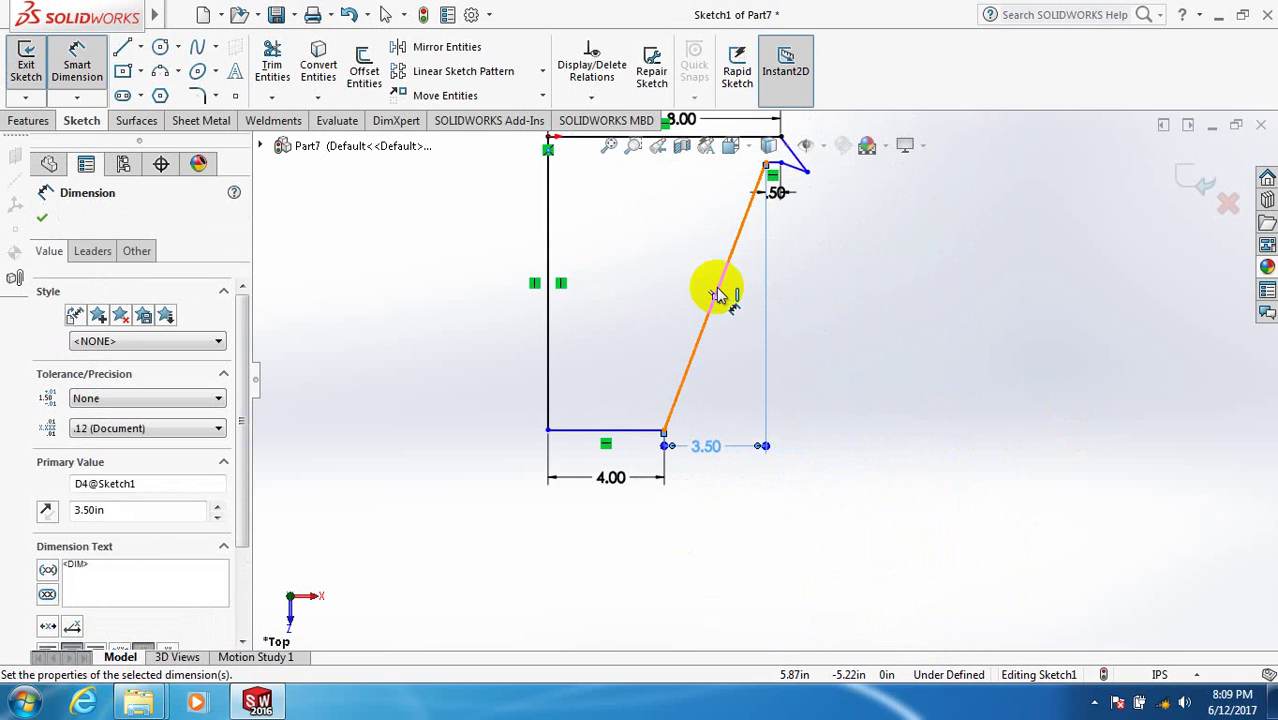
pyautogui.click(724, 287)
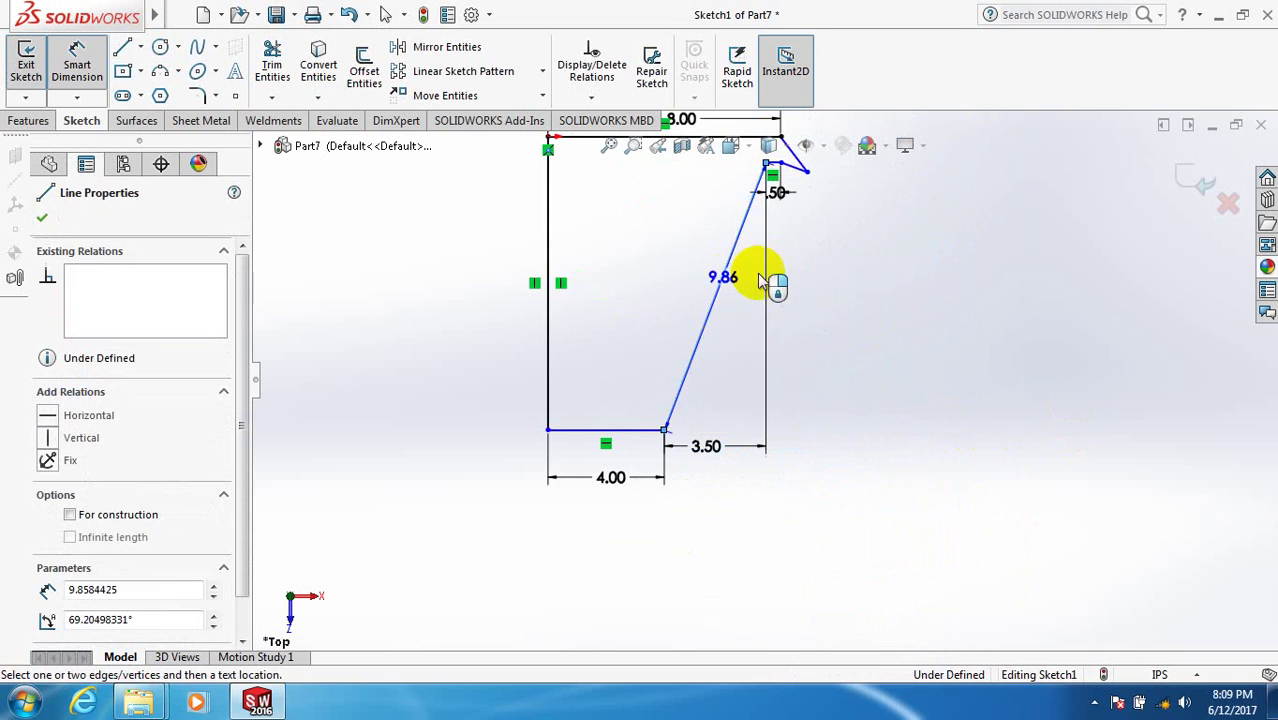
pyautogui.click(826, 292)
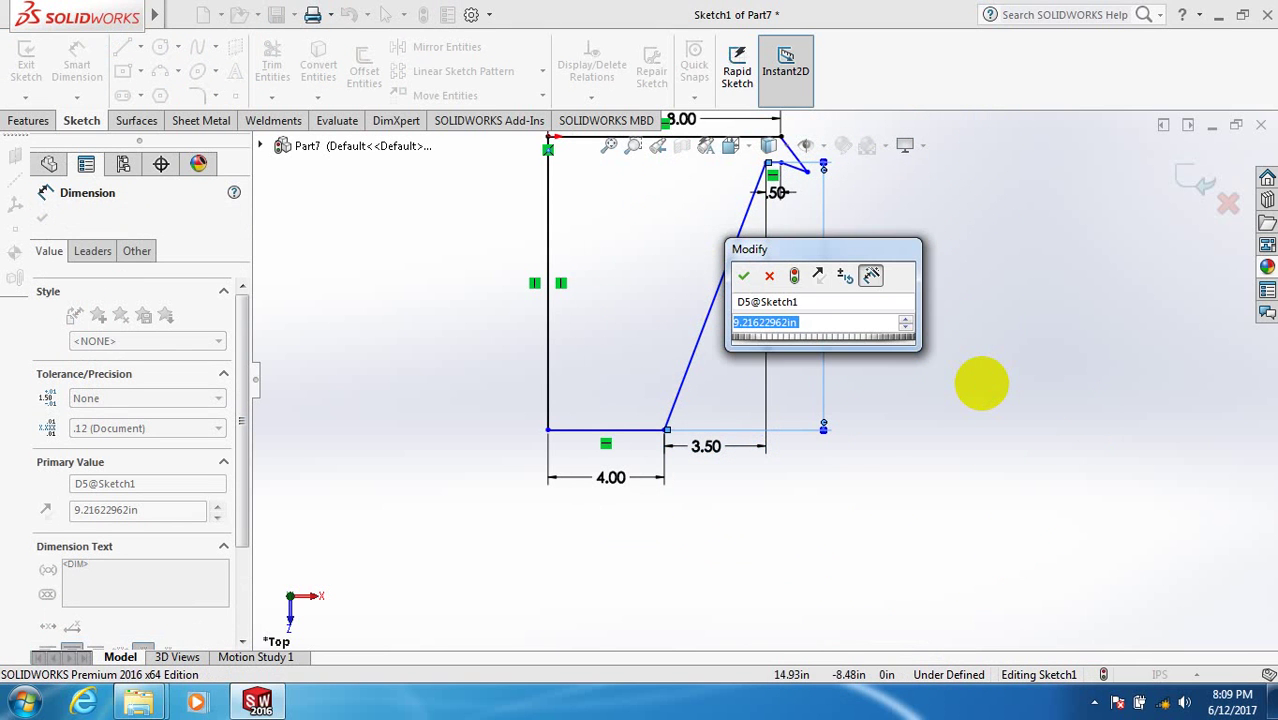
pyautogui.write('10')
pyautogui.press('Return')
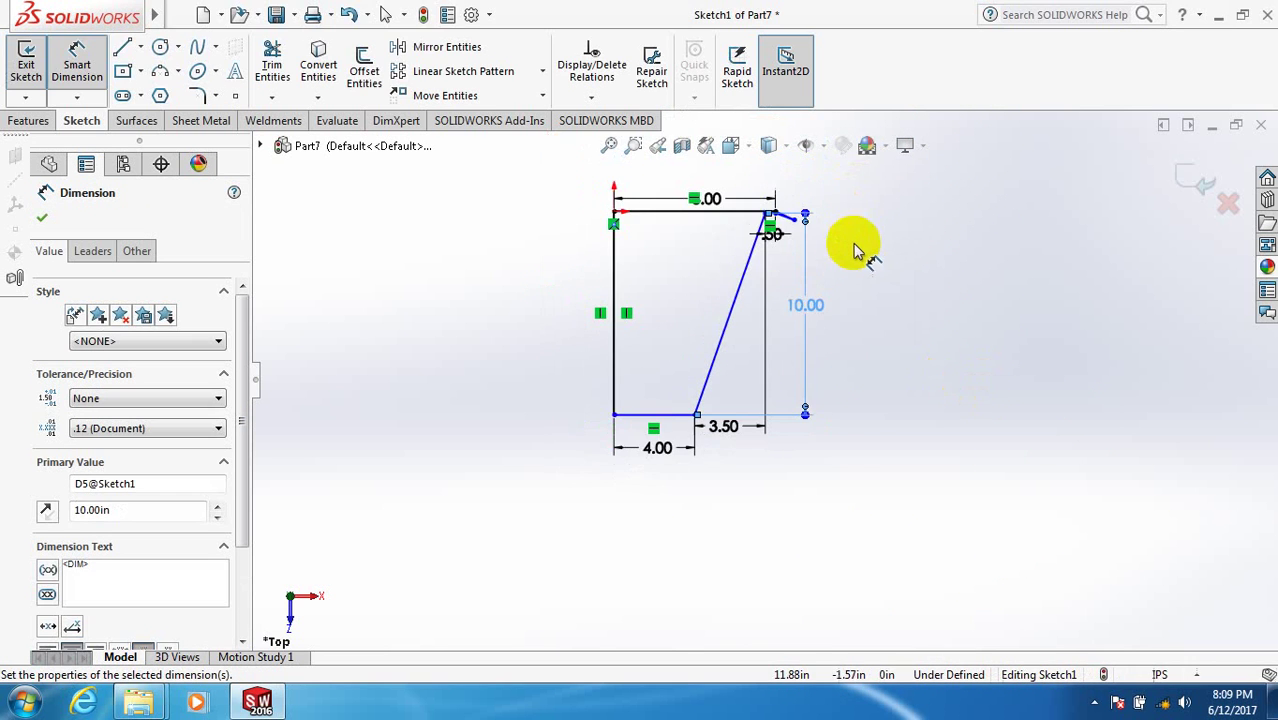
# Step: Dimension the vertical distance between the outer end of the top line and the outer end of the ledge to 0.5 in
pyautogui.scroll(-5, 785, 214)
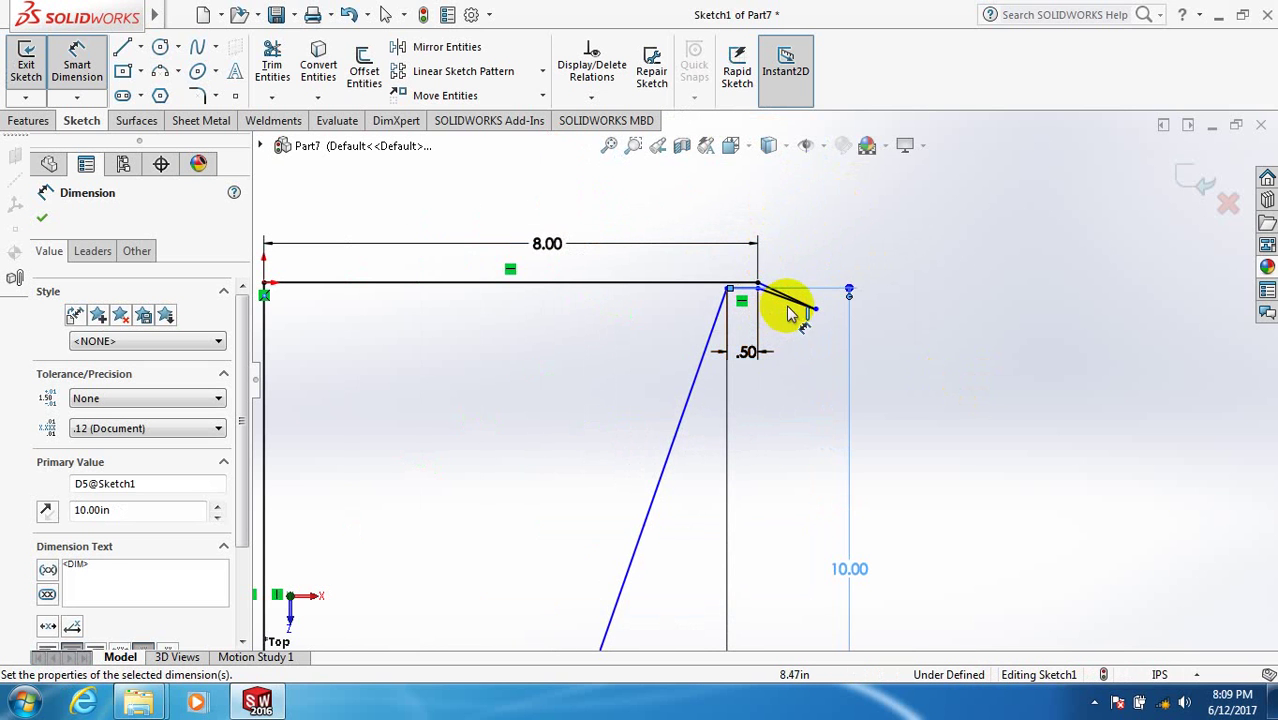
pyautogui.click(758, 288)
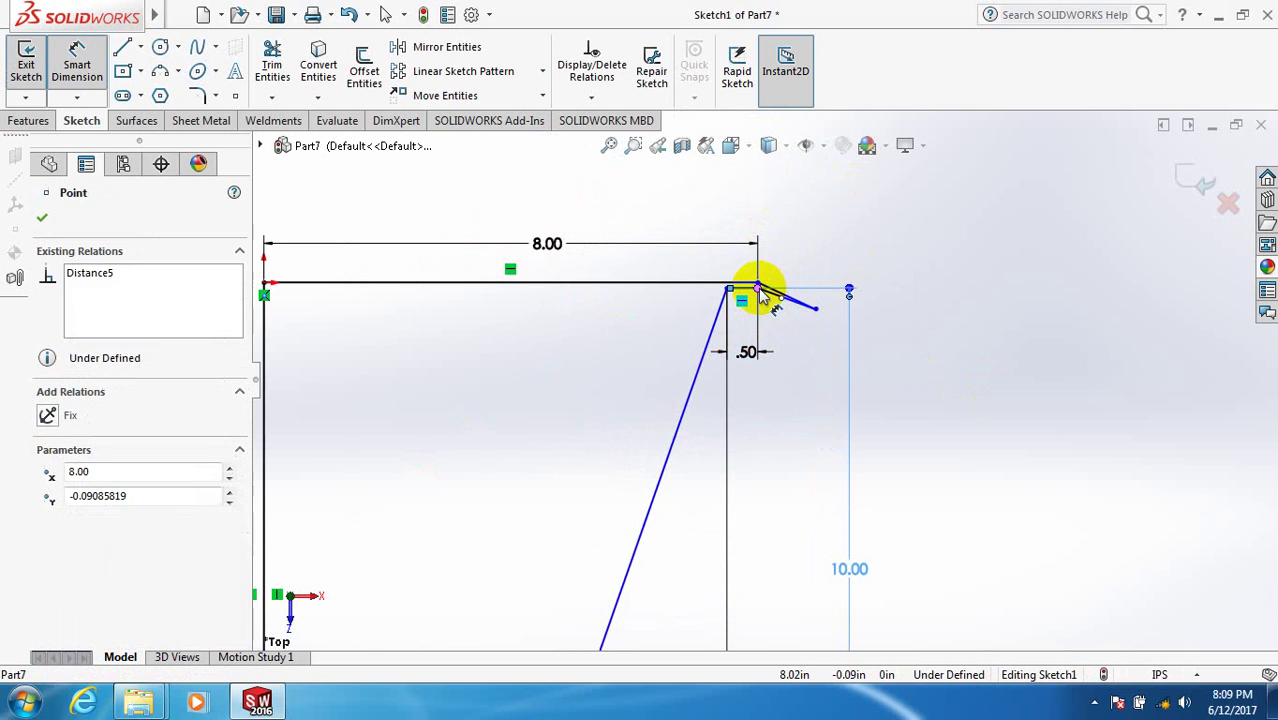
pyautogui.click(760, 285)
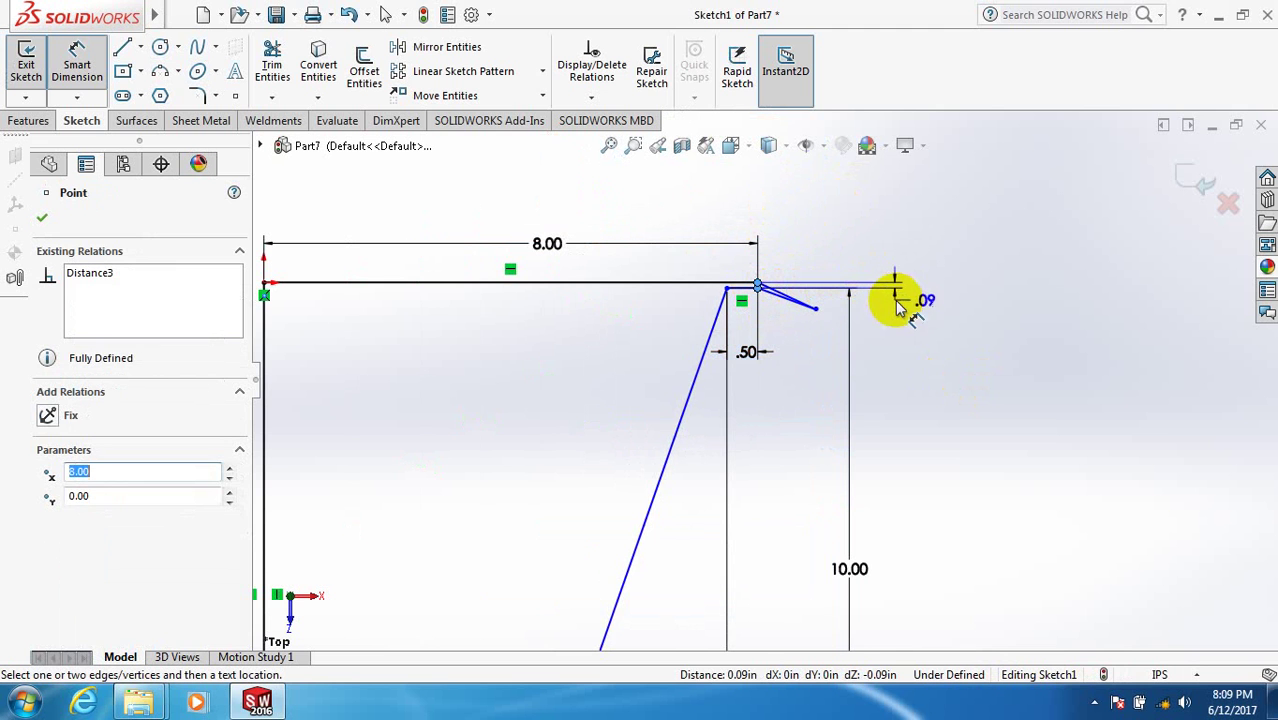
pyautogui.click(901, 287)
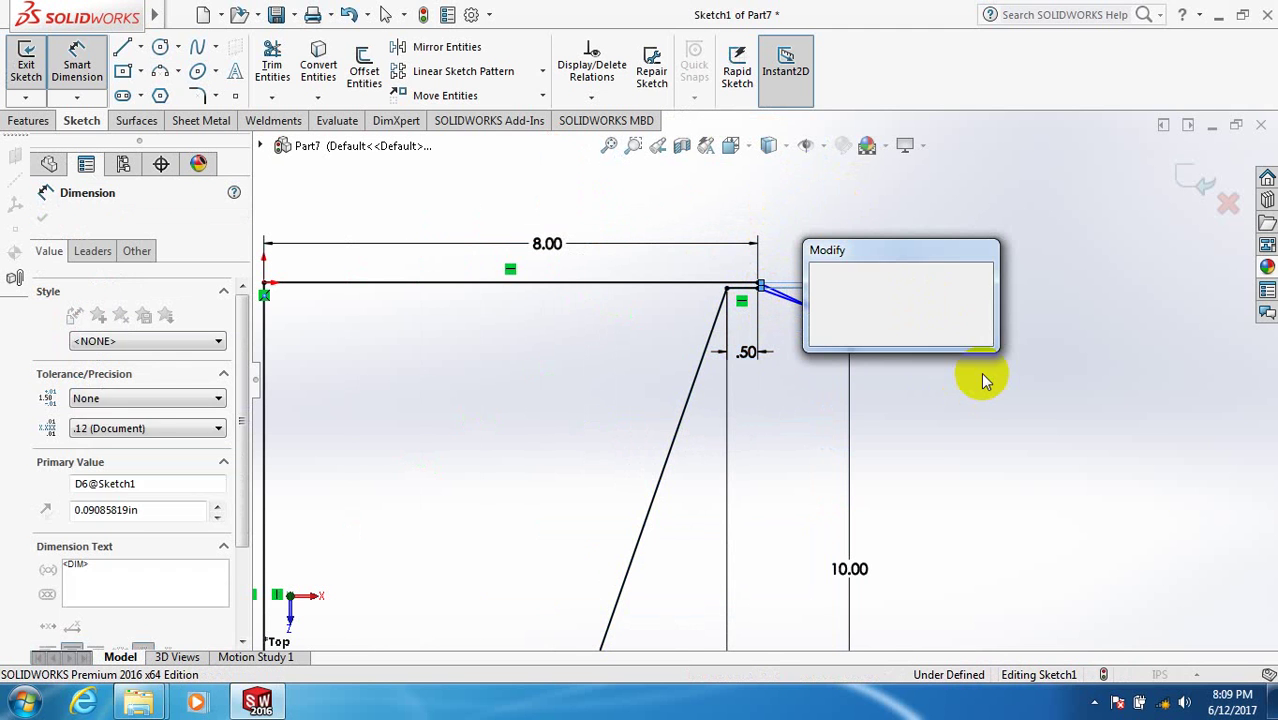
pyautogui.write('.5')
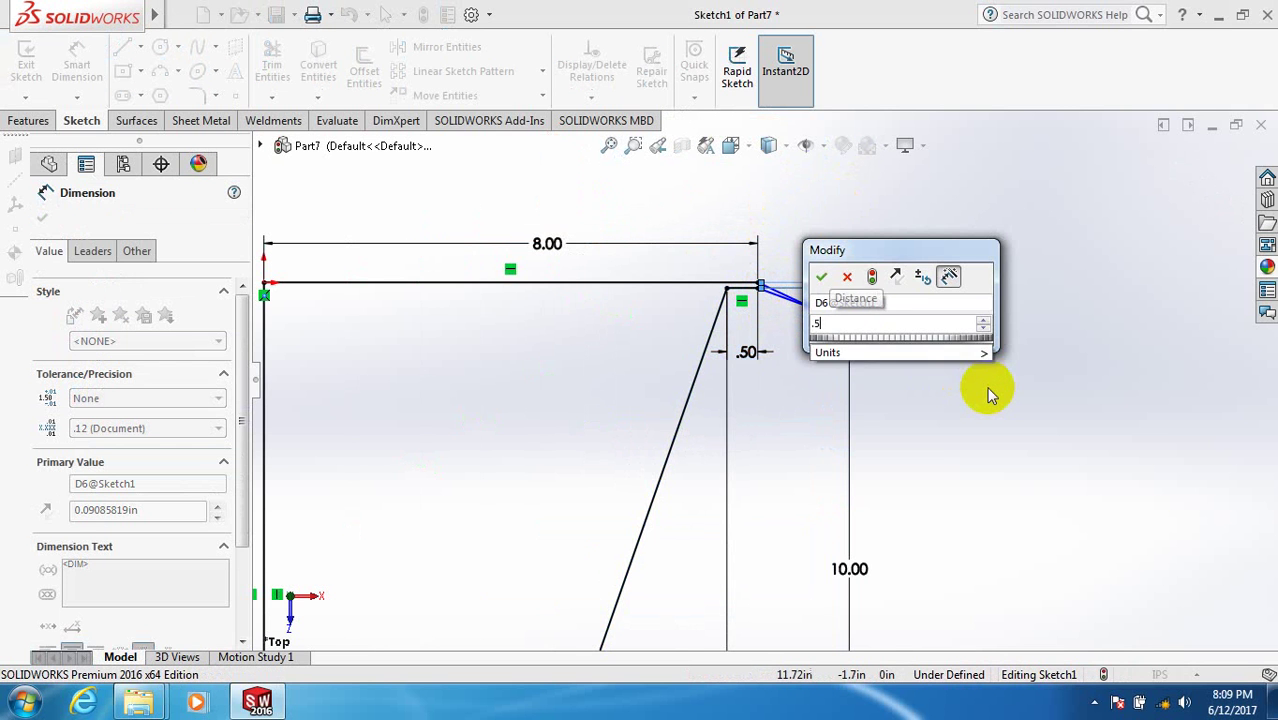
pyautogui.press('Return')
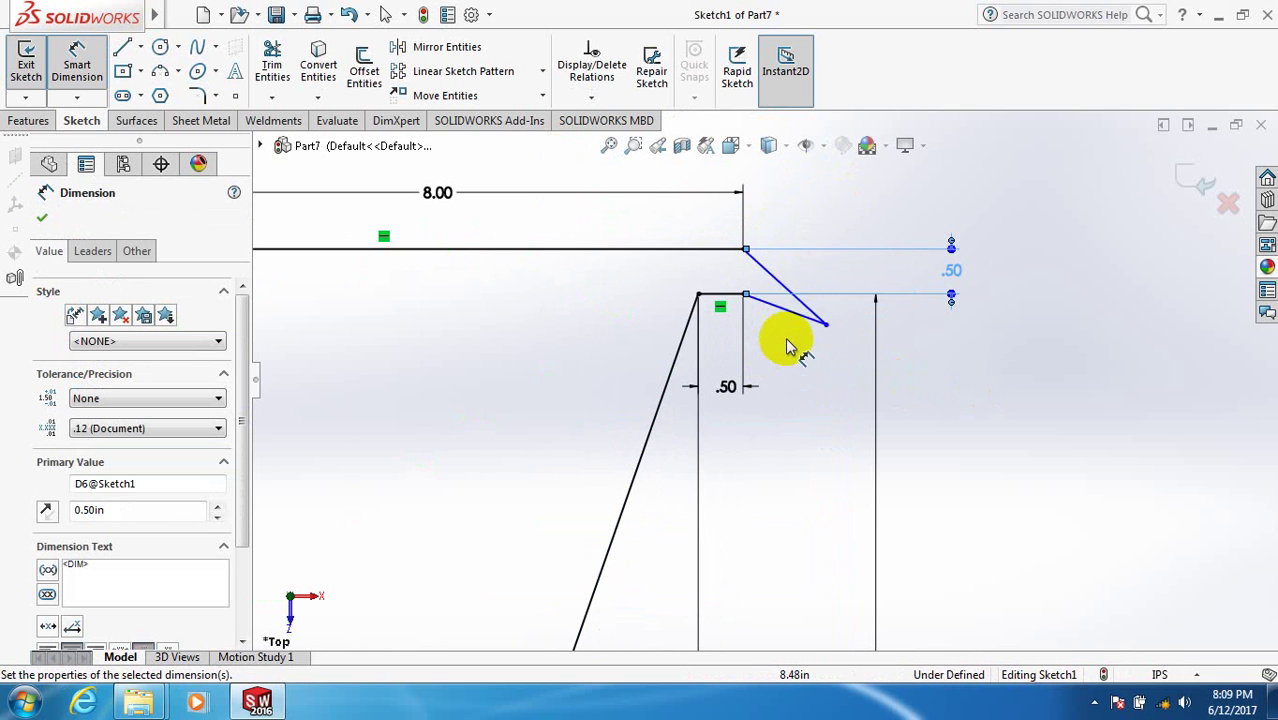
# Step: Dimension the horizontal span of the lip's lower slanted line to 1 in
pyautogui.click(793, 315)
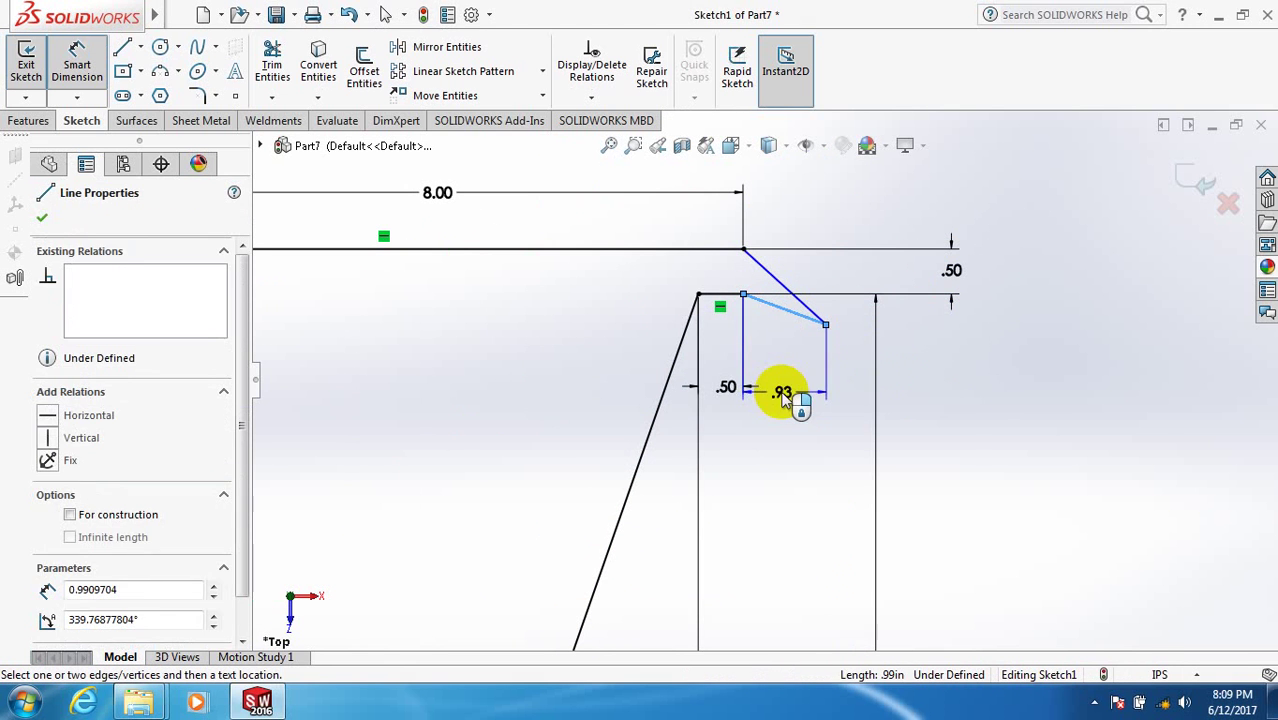
pyautogui.click(787, 397)
pyautogui.write('1')
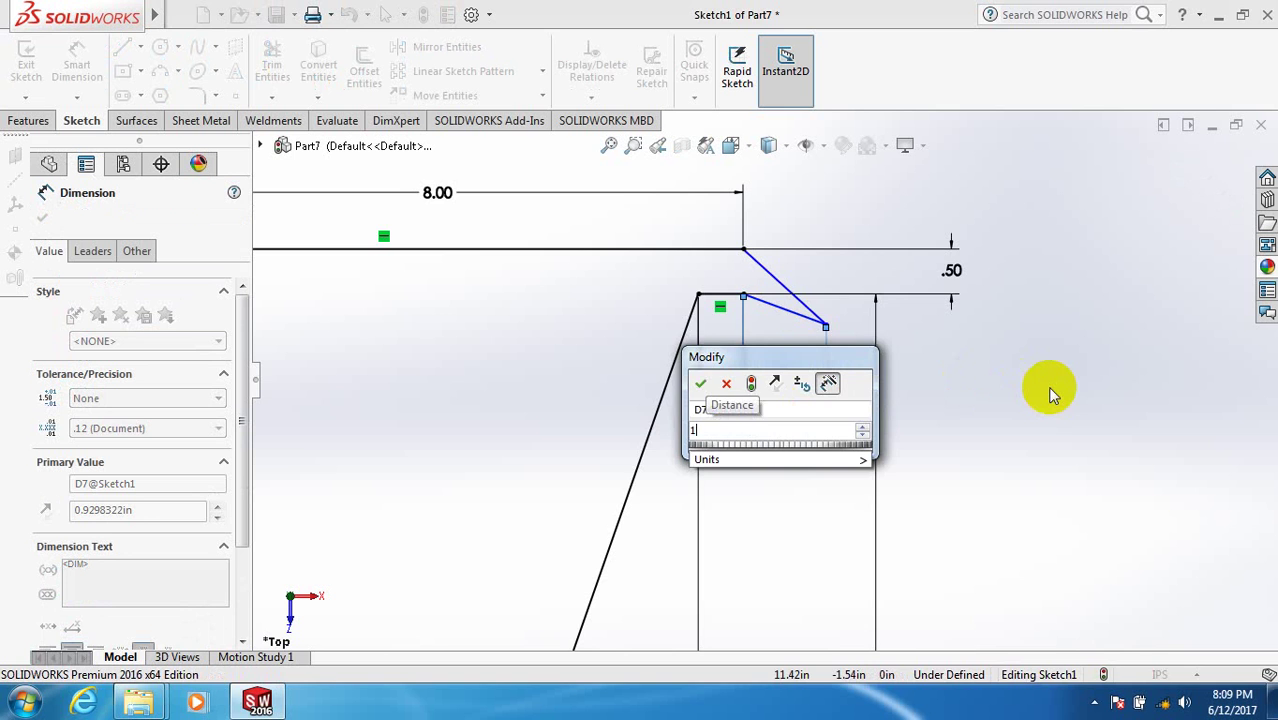
pyautogui.press('Return')
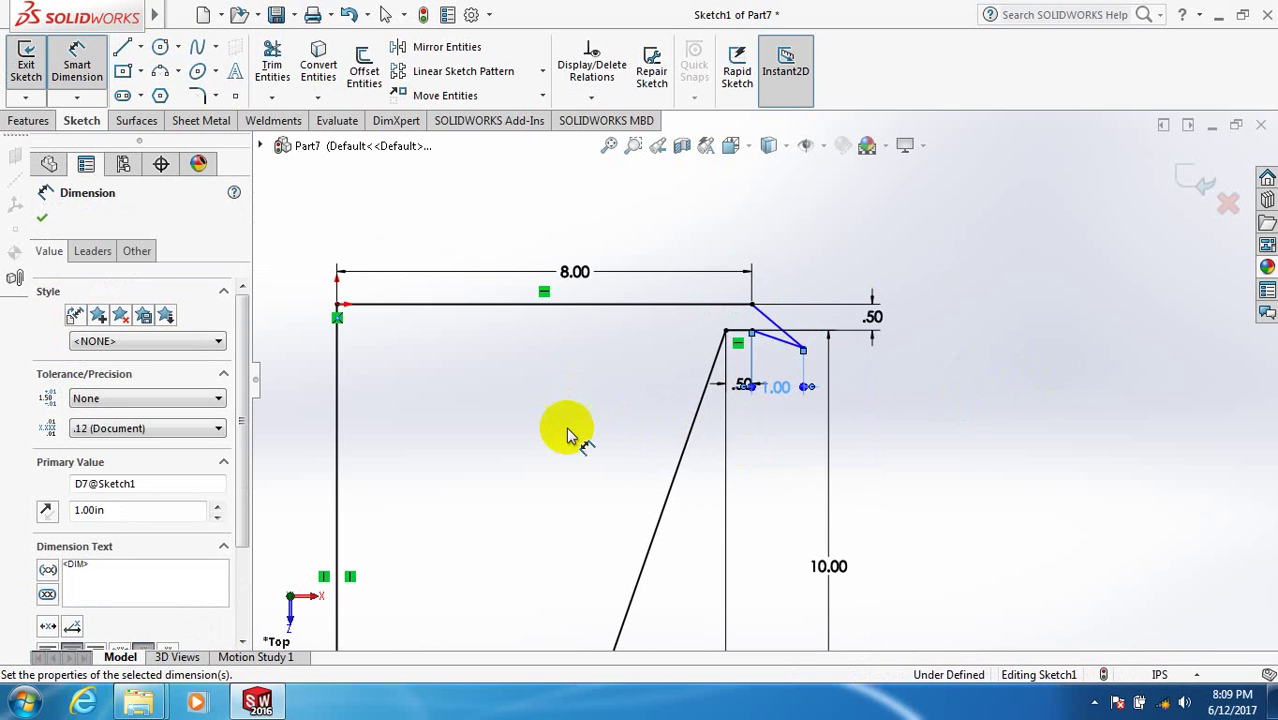
# Step: Finish the sketch and revolve the profile 360 degrees about the vertical centerline into a solid
pyautogui.scroll(4, 568, 440)
pyautogui.scroll(-2, 715, 388)
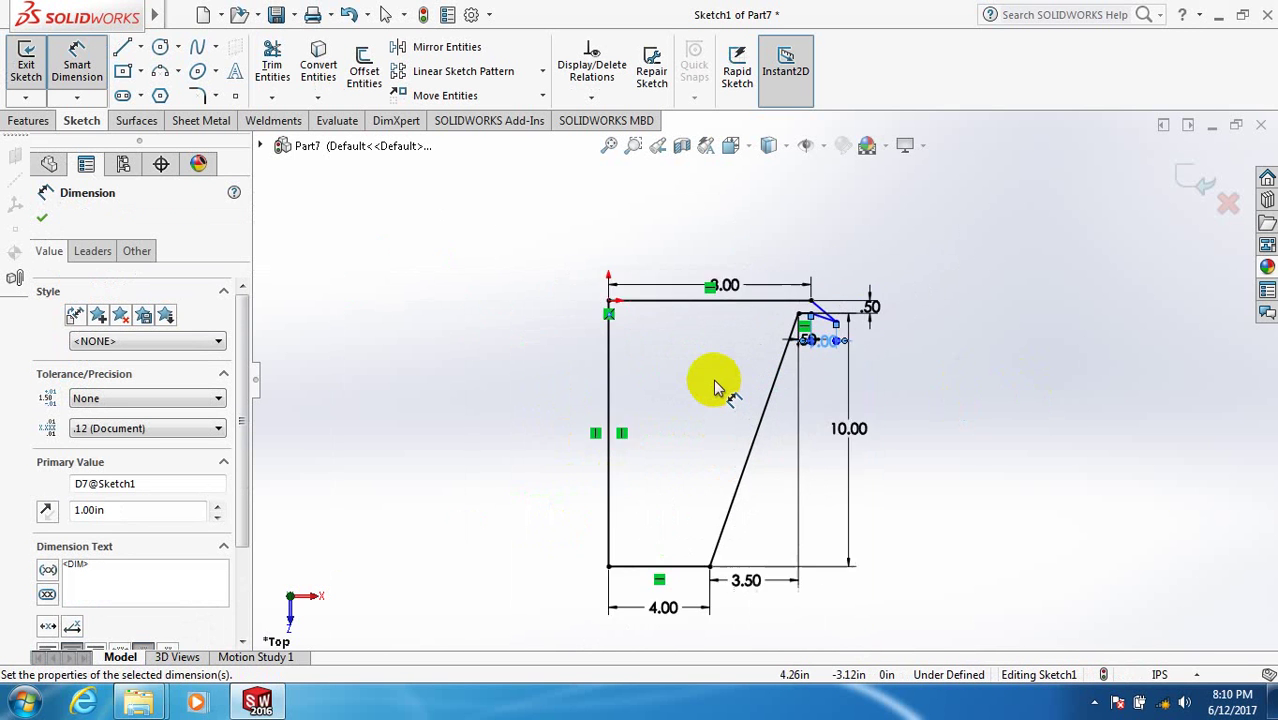
pyautogui.scroll(-1, 715, 388)
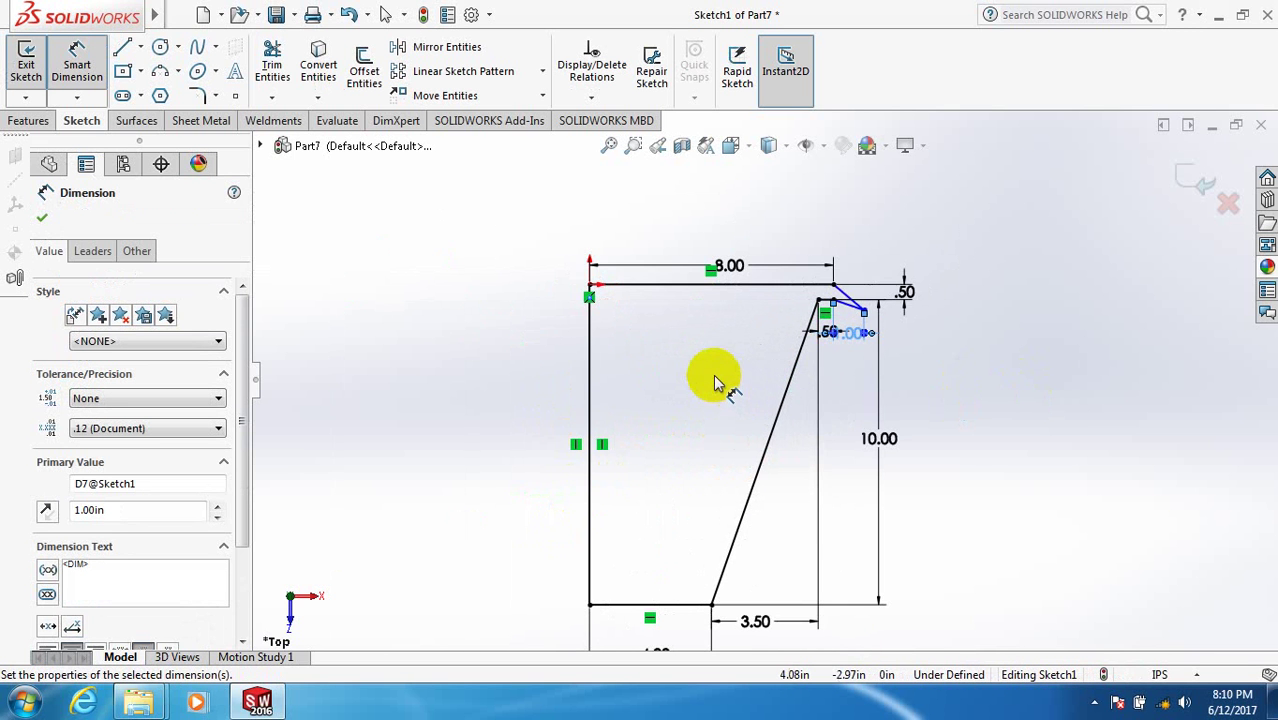
pyautogui.click(1197, 183)
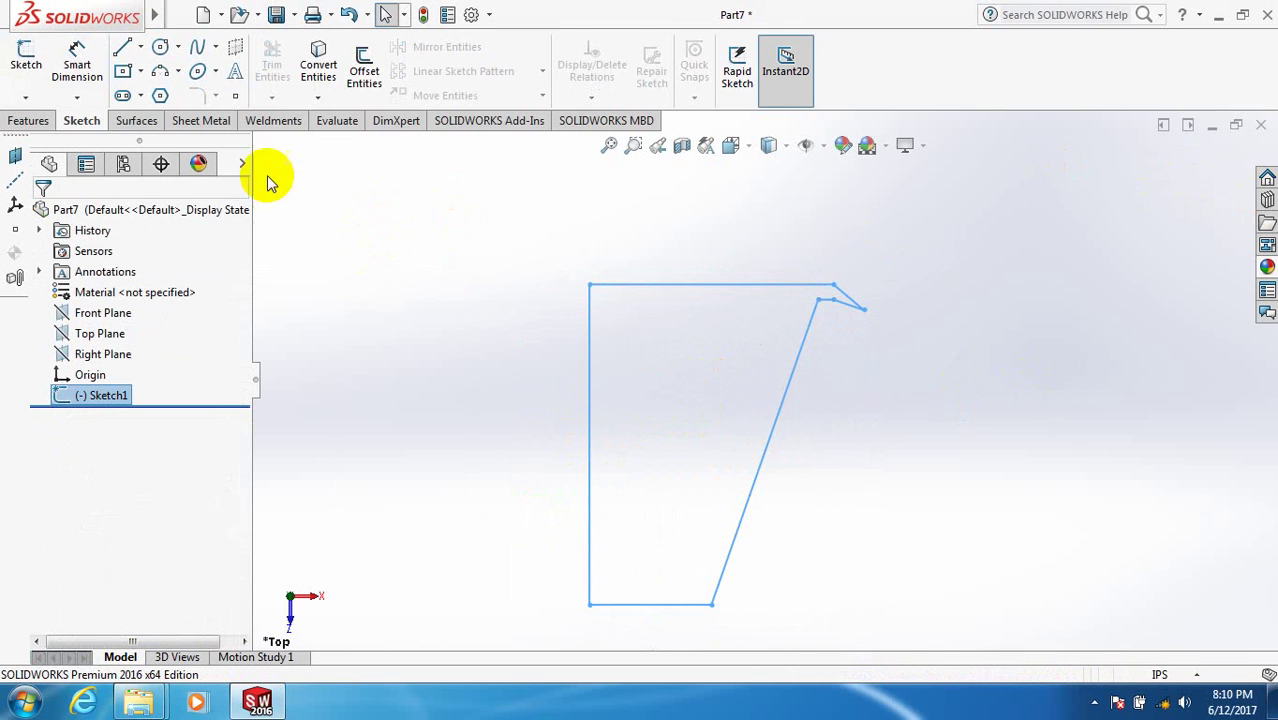
pyautogui.click(30, 121)
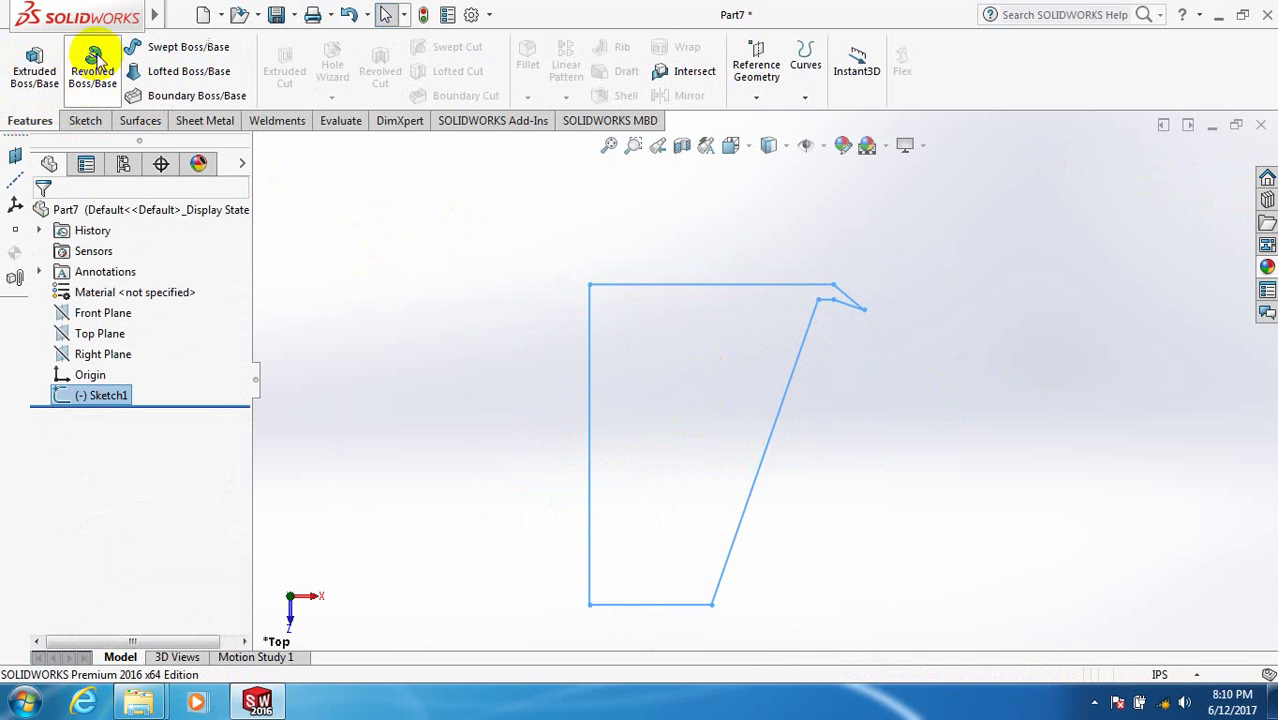
pyautogui.click(93, 64)
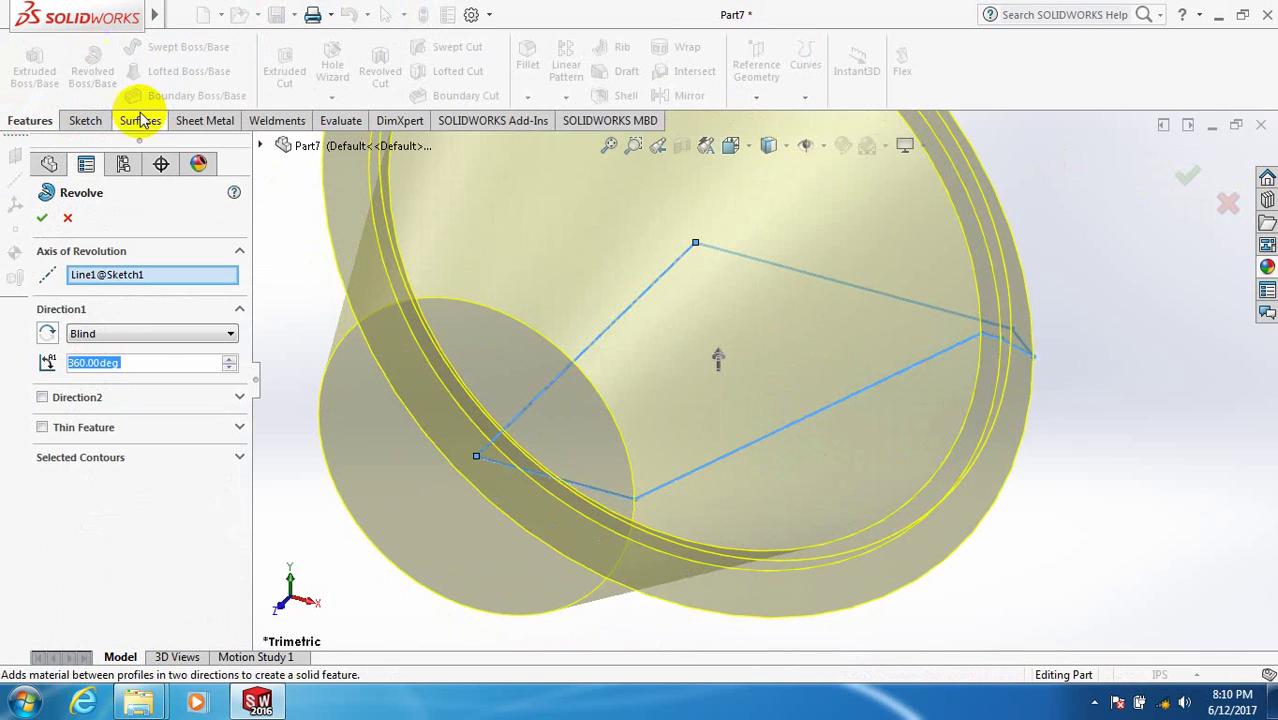
pyautogui.click(41, 217)
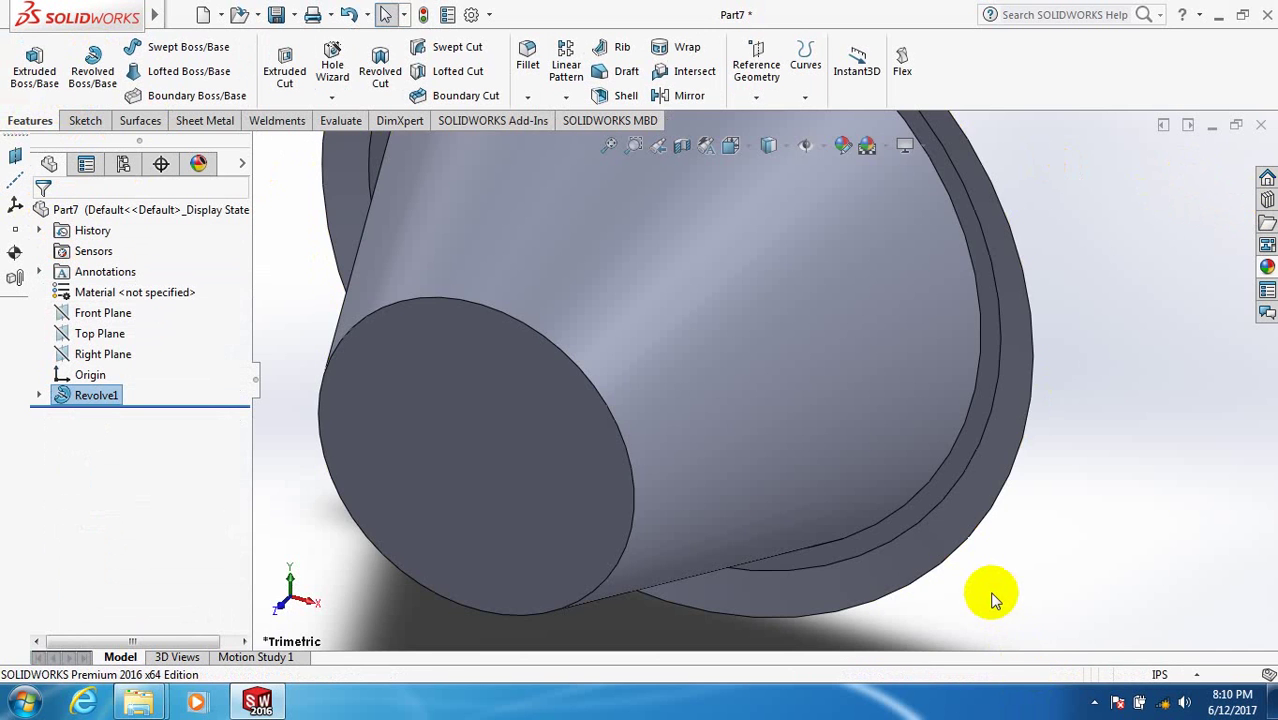
# Step: Shell the revolved body to a 0.50 in wall thickness, removing the flat face at the wide rim end
pyautogui.scroll(3, 993, 598)
pyautogui.moveTo(1030, 541); pyautogui.dragTo(1100, 520, button='middle')
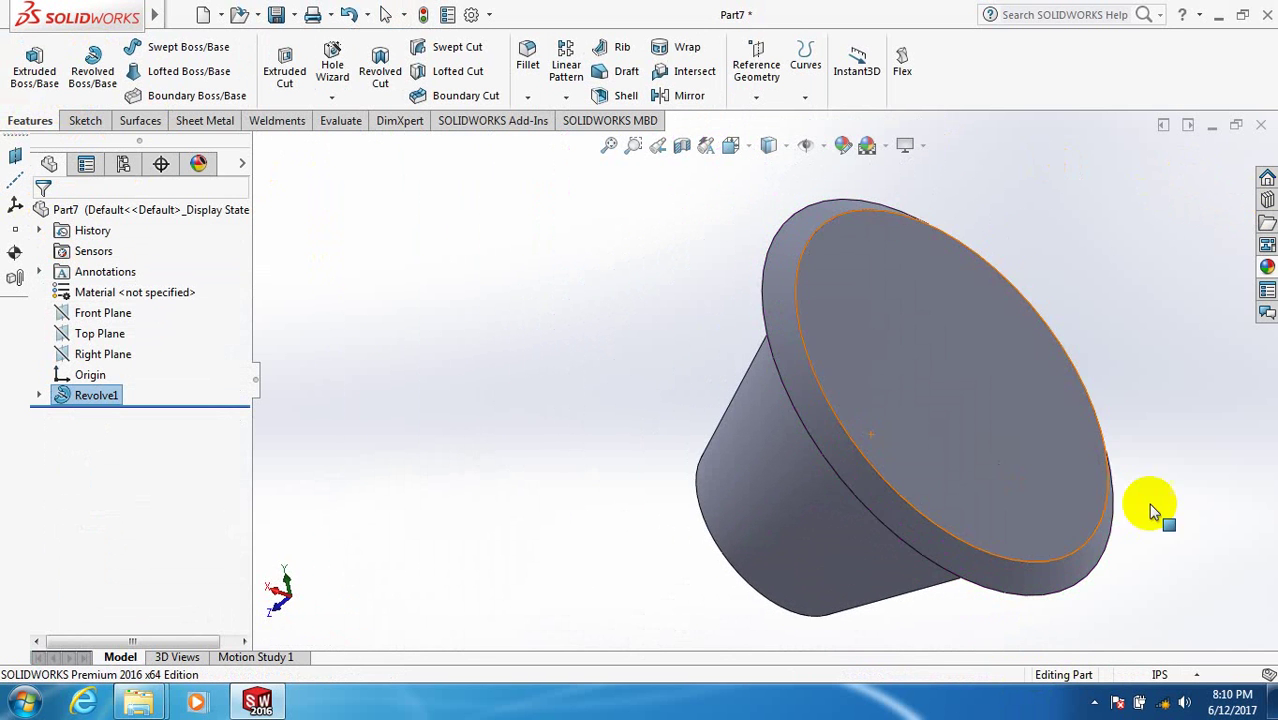
pyautogui.scroll(3, 1061, 474)
pyautogui.moveTo(1061, 471); pyautogui.dragTo(1059, 397, button='middle')
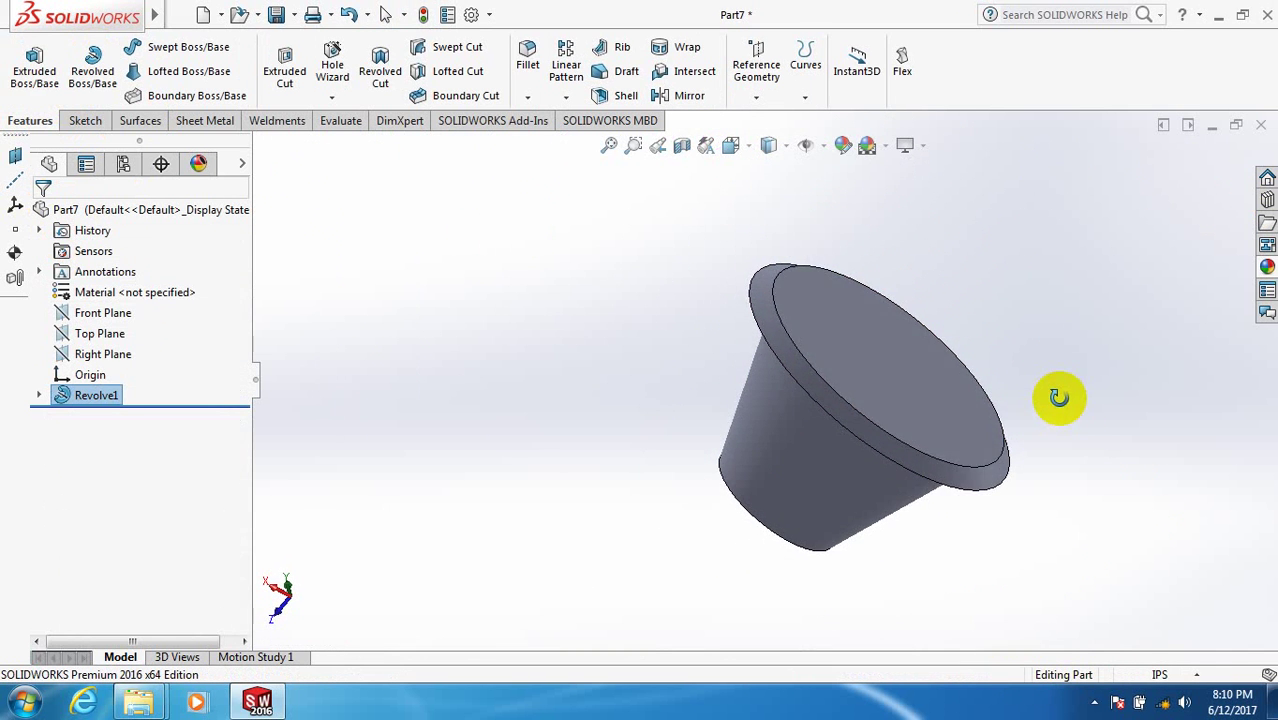
pyautogui.scroll(-3, 1020, 405)
pyautogui.scroll(2, 841, 385)
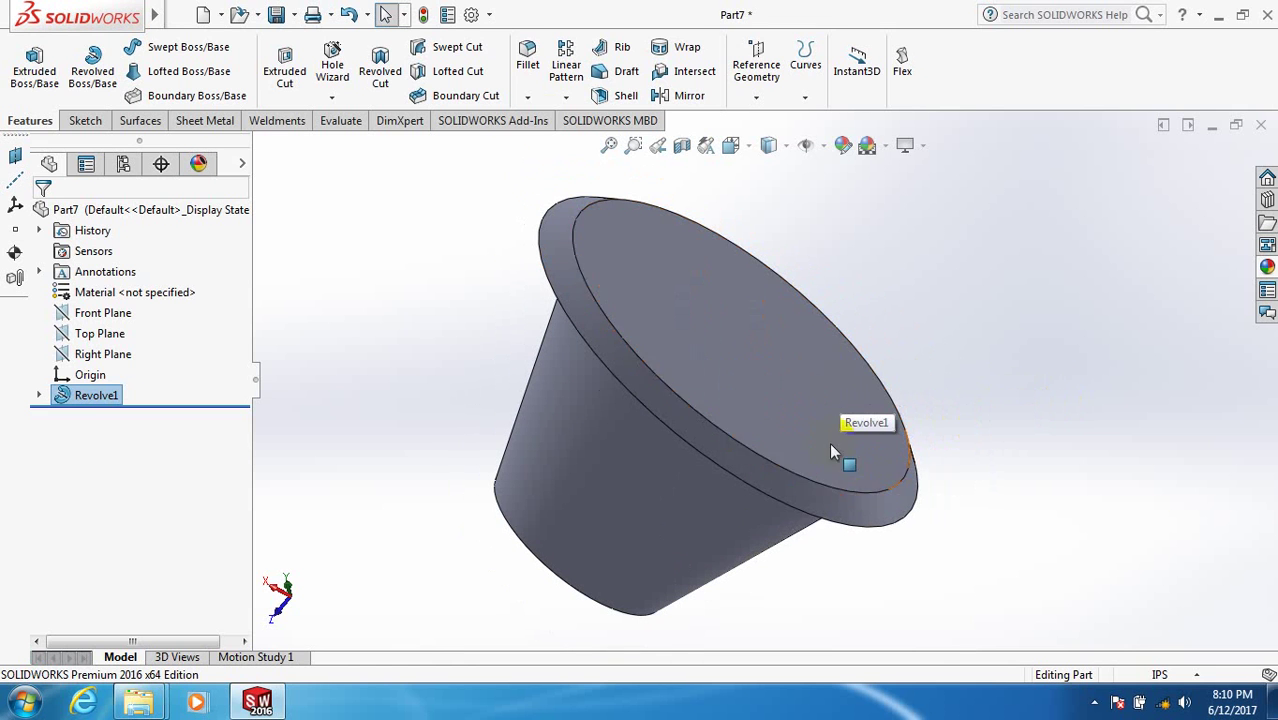
pyautogui.click(624, 95)
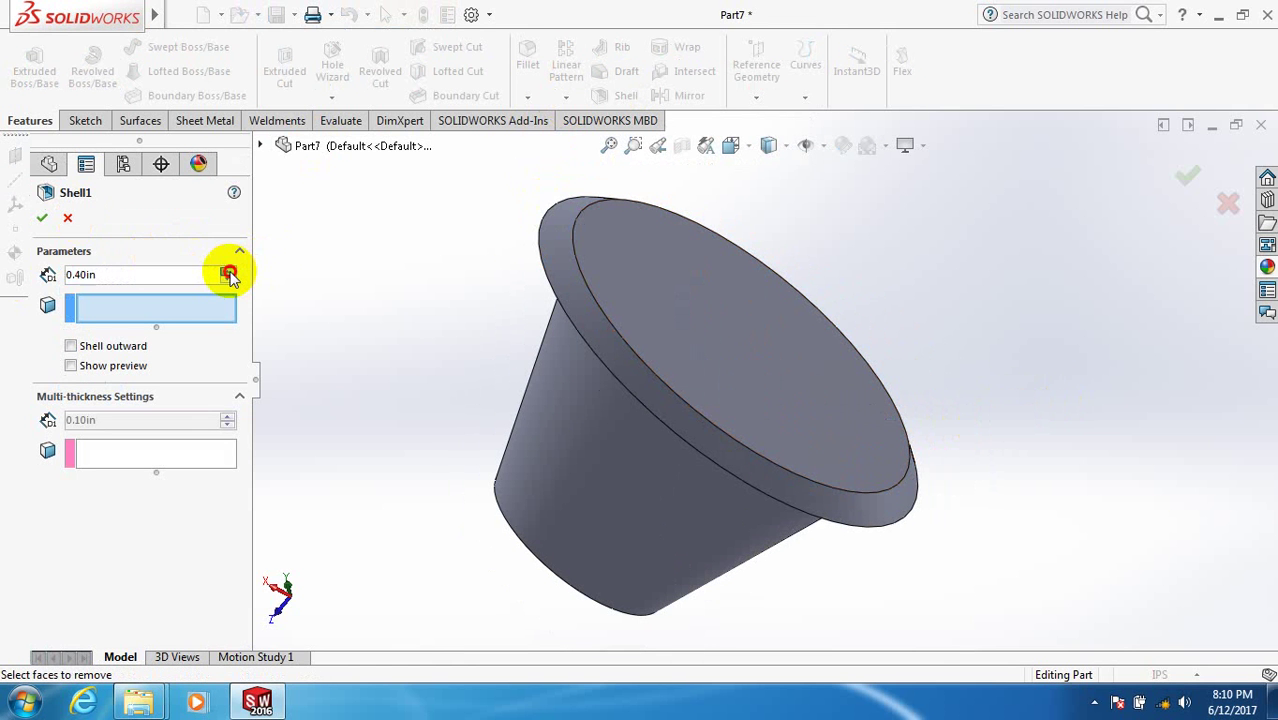
pyautogui.click(699, 320)
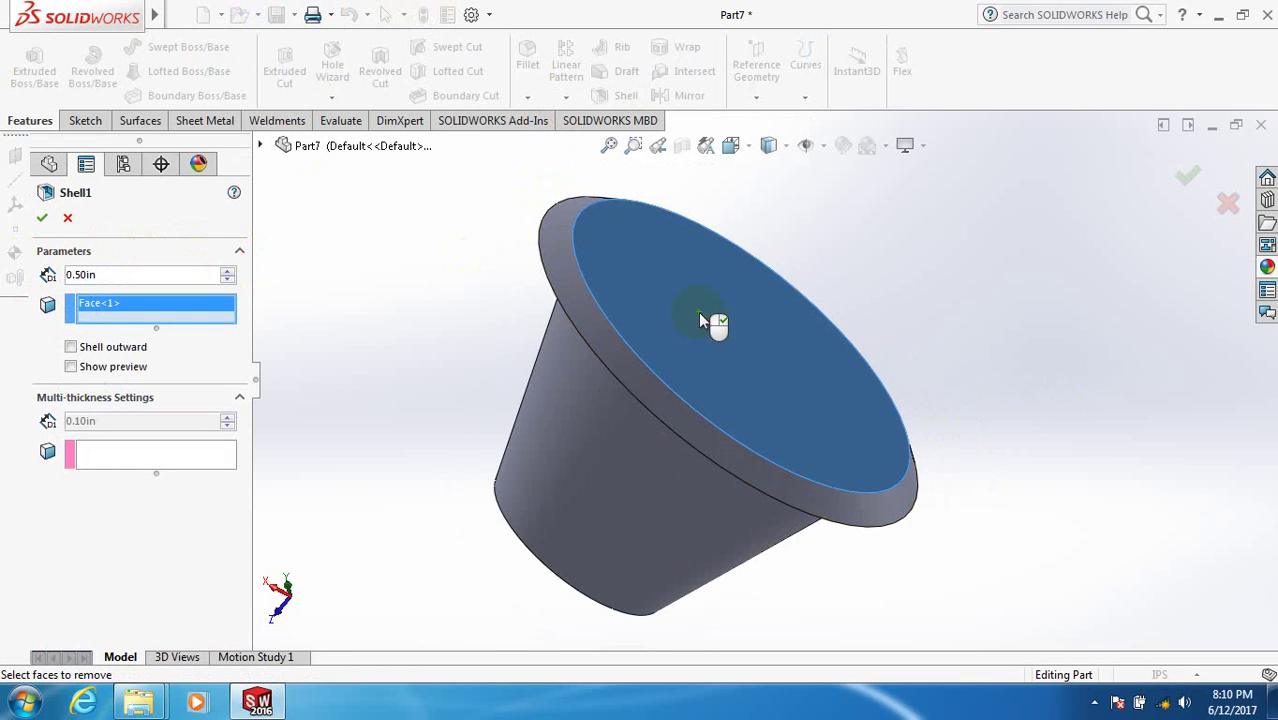
pyautogui.click(1190, 178)
# Step: Sketch a small circle centered on the origin on the circular floor face inside the shelled body, viewed face-on
pyautogui.moveTo(1164, 228); pyautogui.dragTo(1005, 375, button='middle')
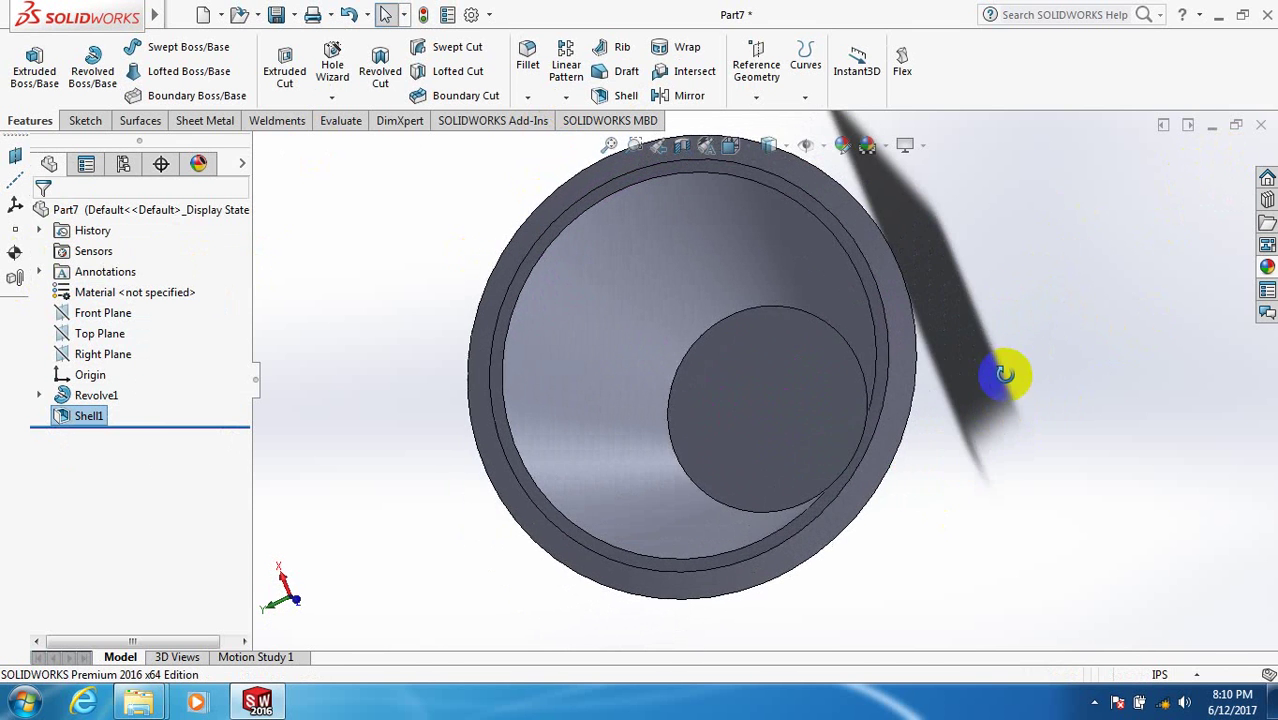
pyautogui.click(838, 416)
pyautogui.press('space')
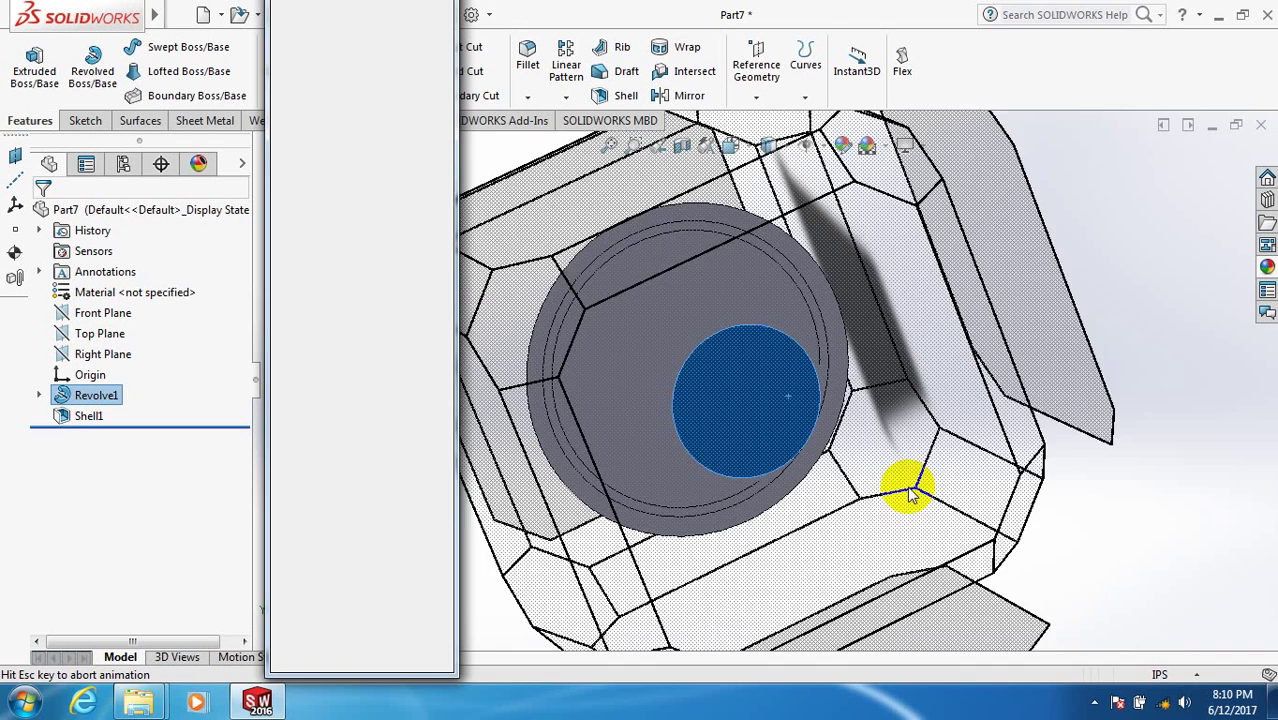
pyautogui.click(440, 60)
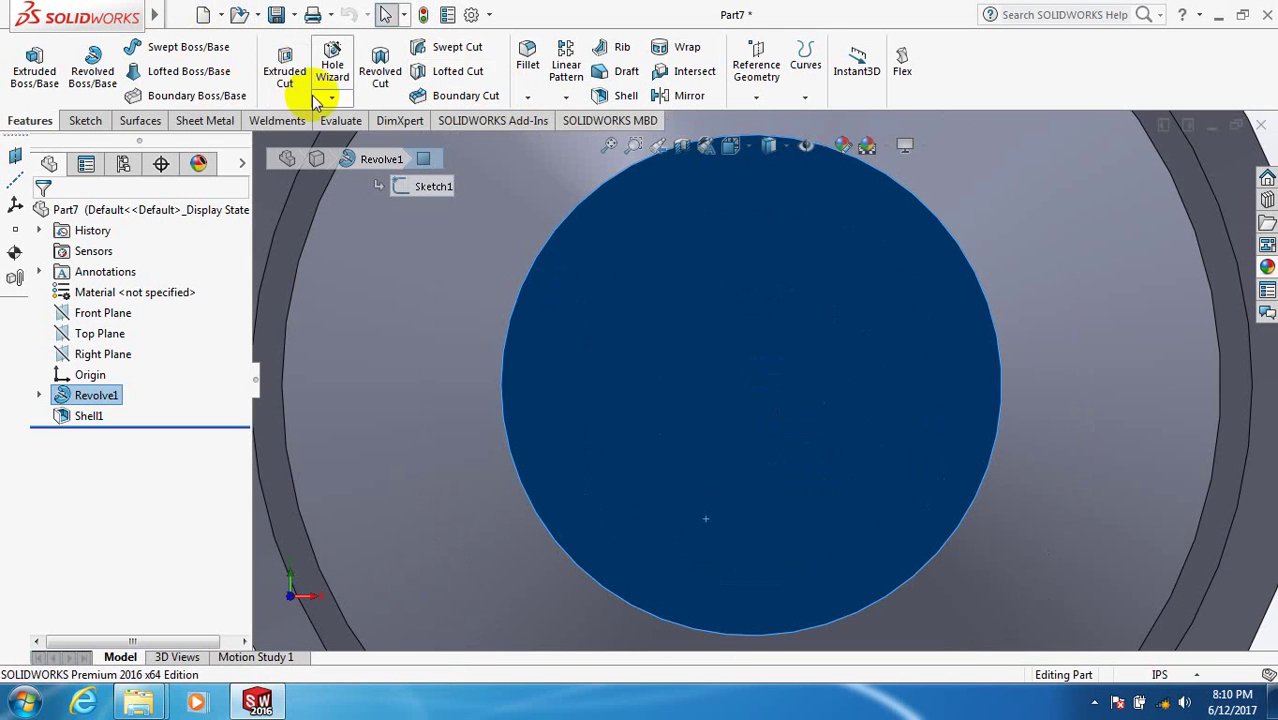
pyautogui.click(85, 120)
pyautogui.click(160, 48)
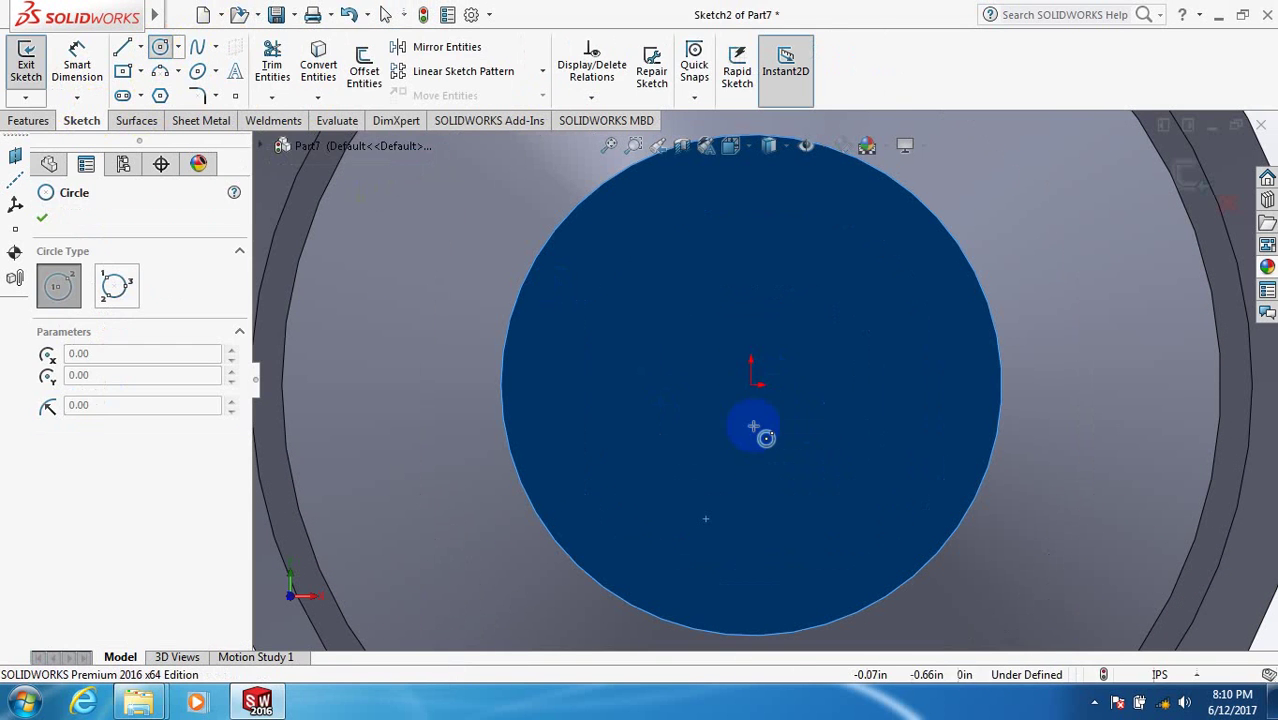
pyautogui.click(750, 385)
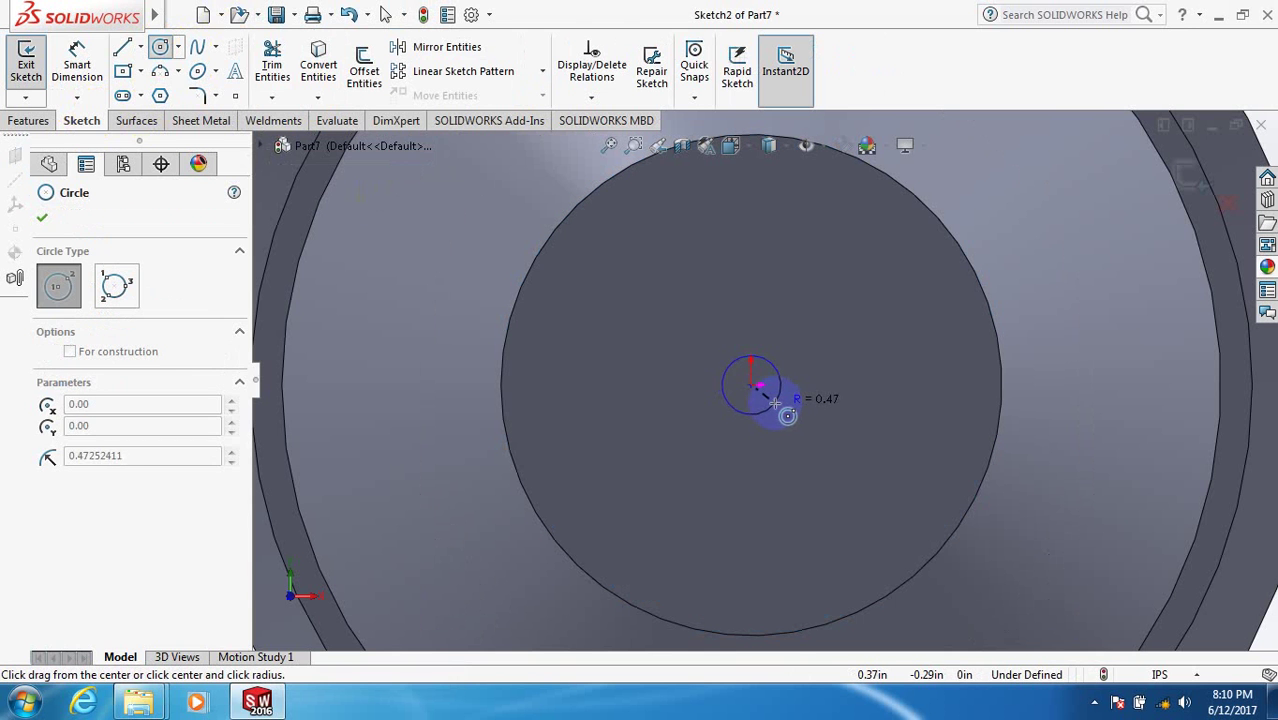
pyautogui.click(762, 398)
pyautogui.rightClick(764, 400)
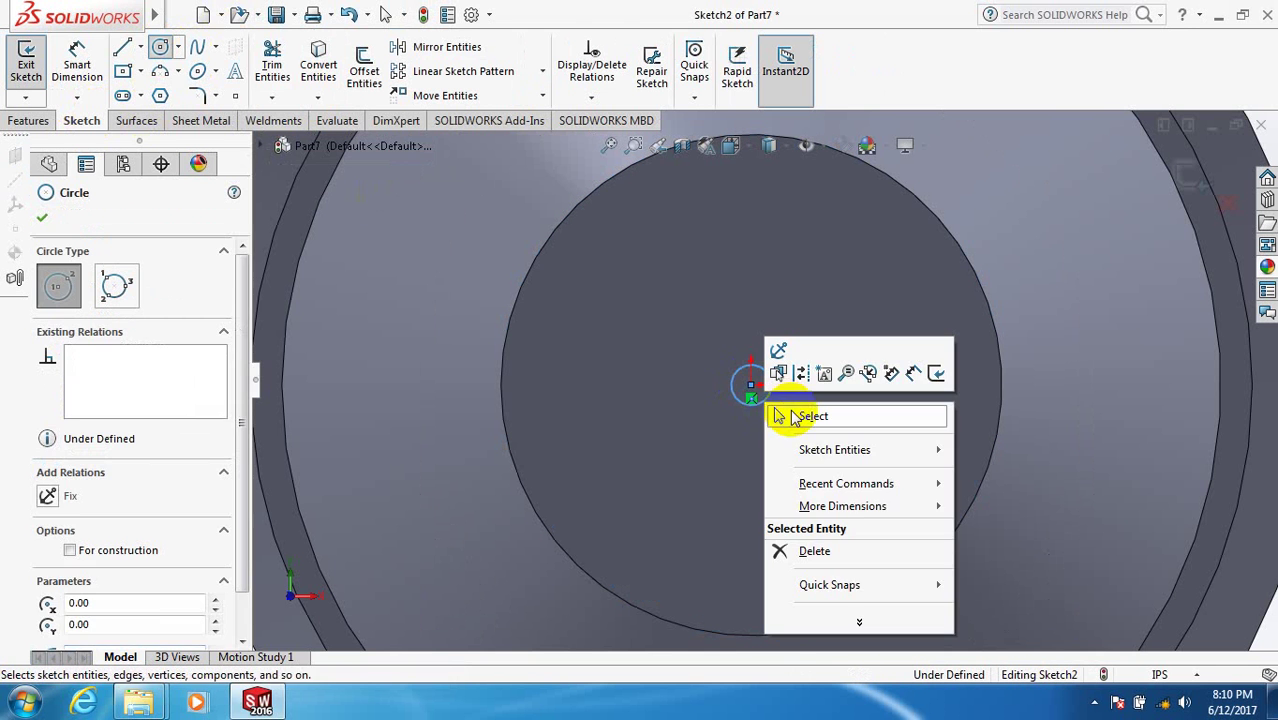
pyautogui.click(785, 417)
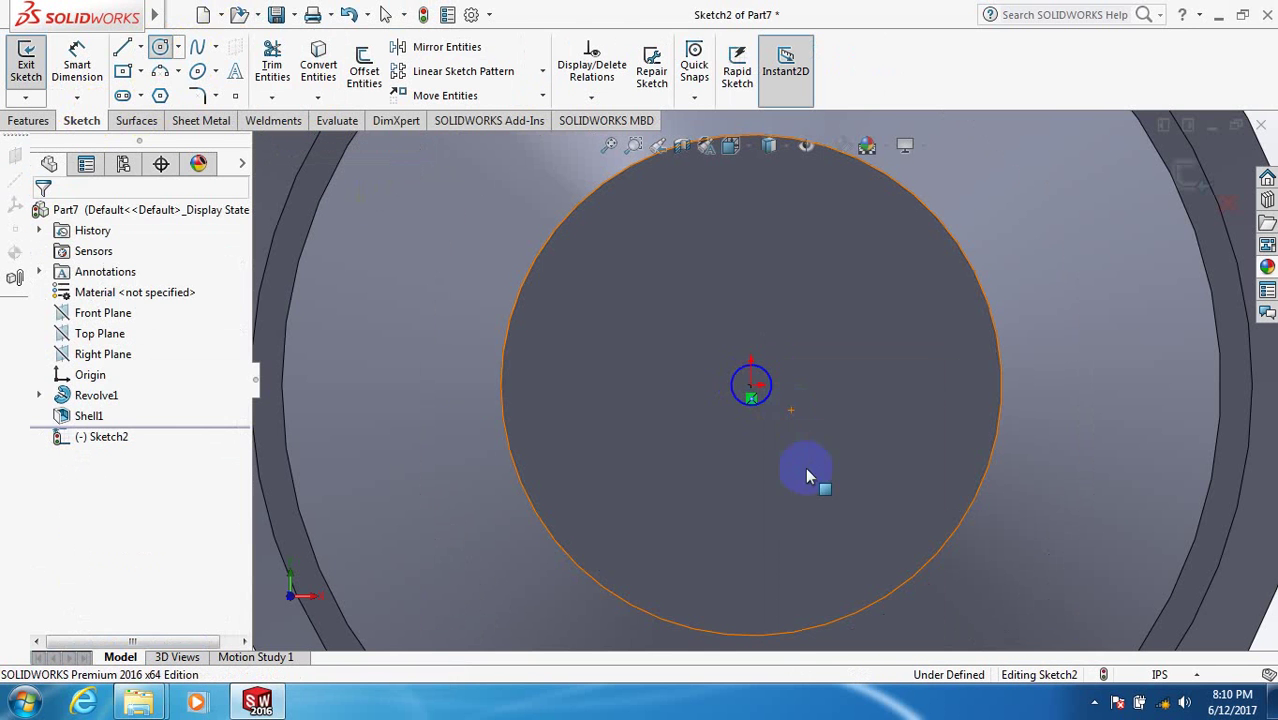
# Step: Cut the small circle through the floor with a 0.50 in blind Extruded Cut
pyautogui.click(29, 121)
pyautogui.click(285, 62)
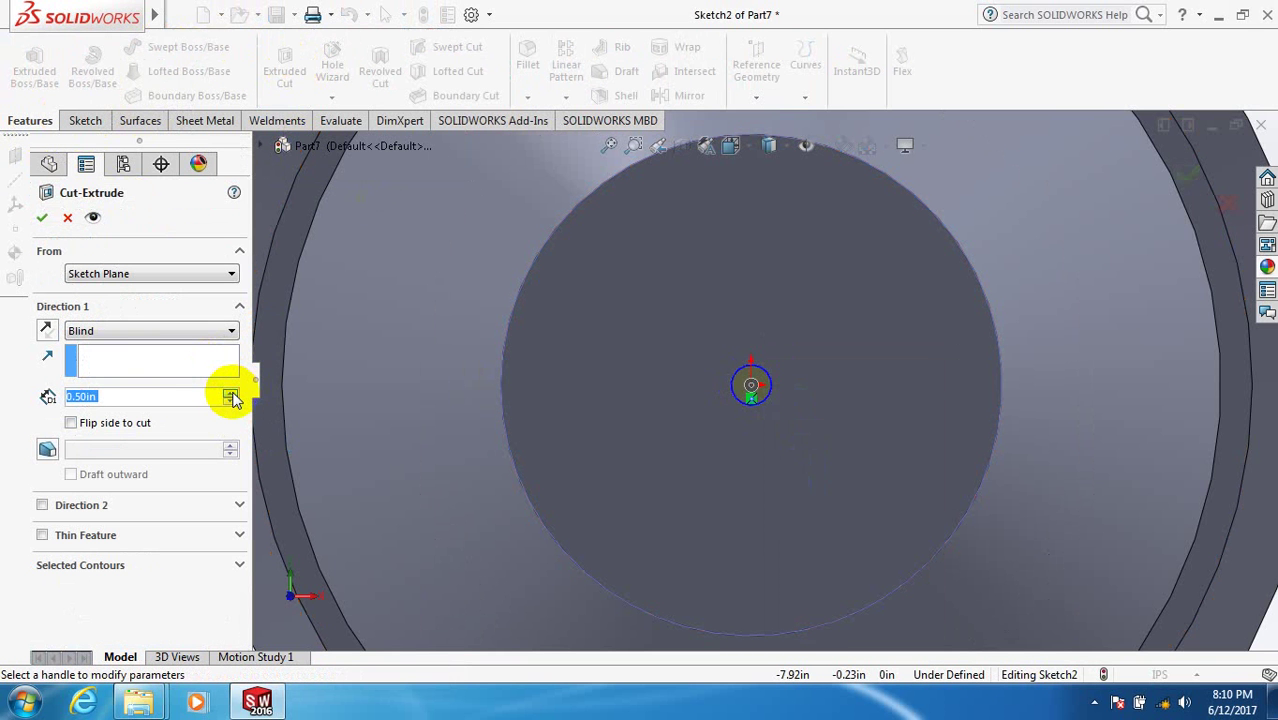
pyautogui.click(229, 401)
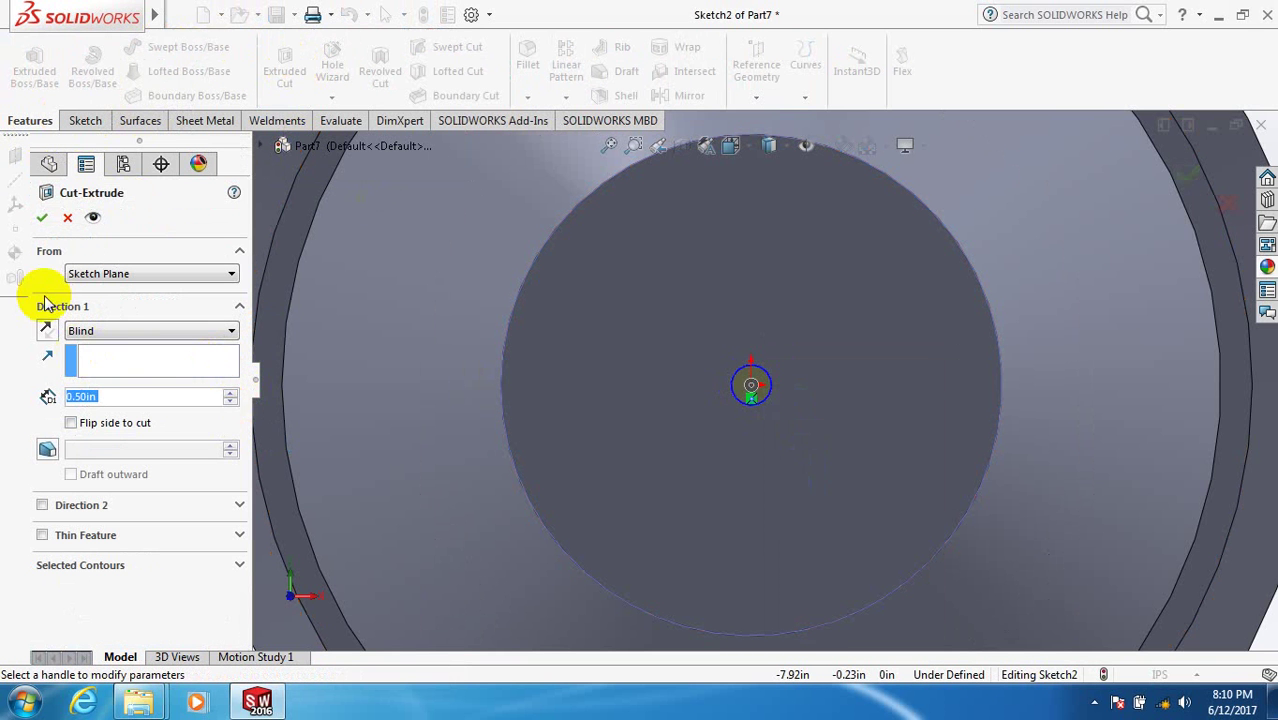
pyautogui.rightClick(353, 373)
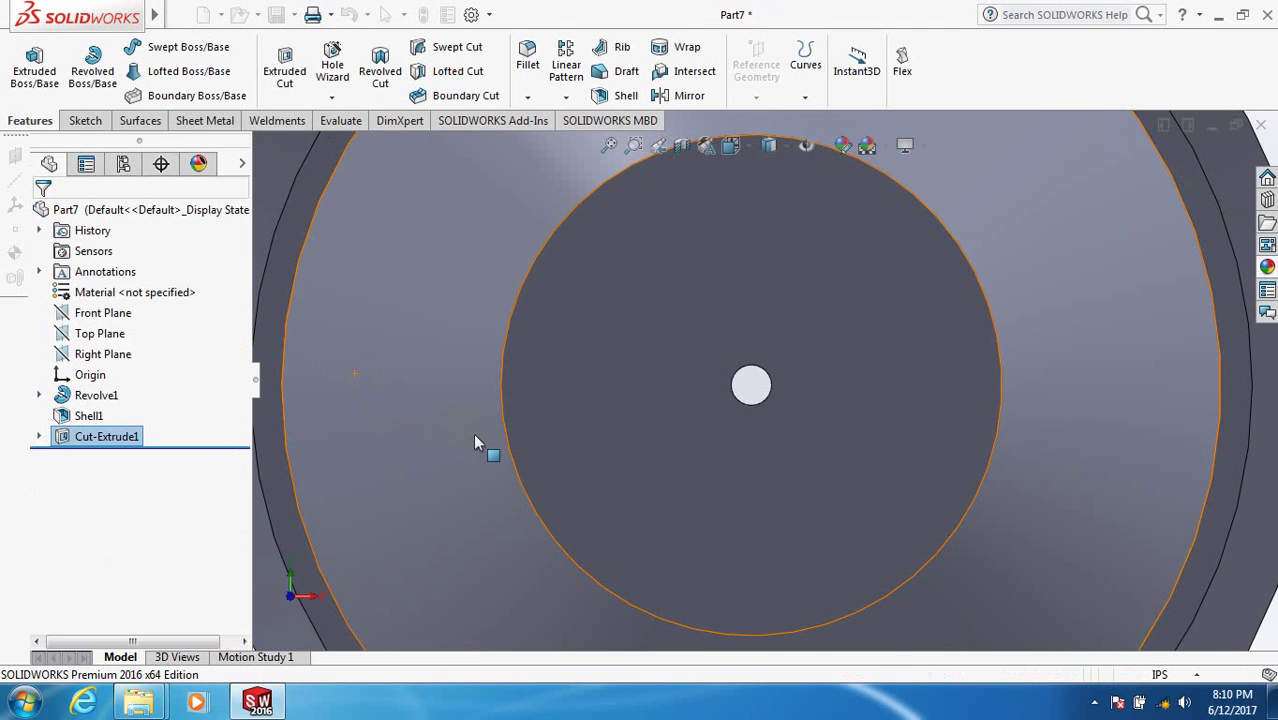
pyautogui.moveTo(810, 465); pyautogui.dragTo(945, 464, button='middle')
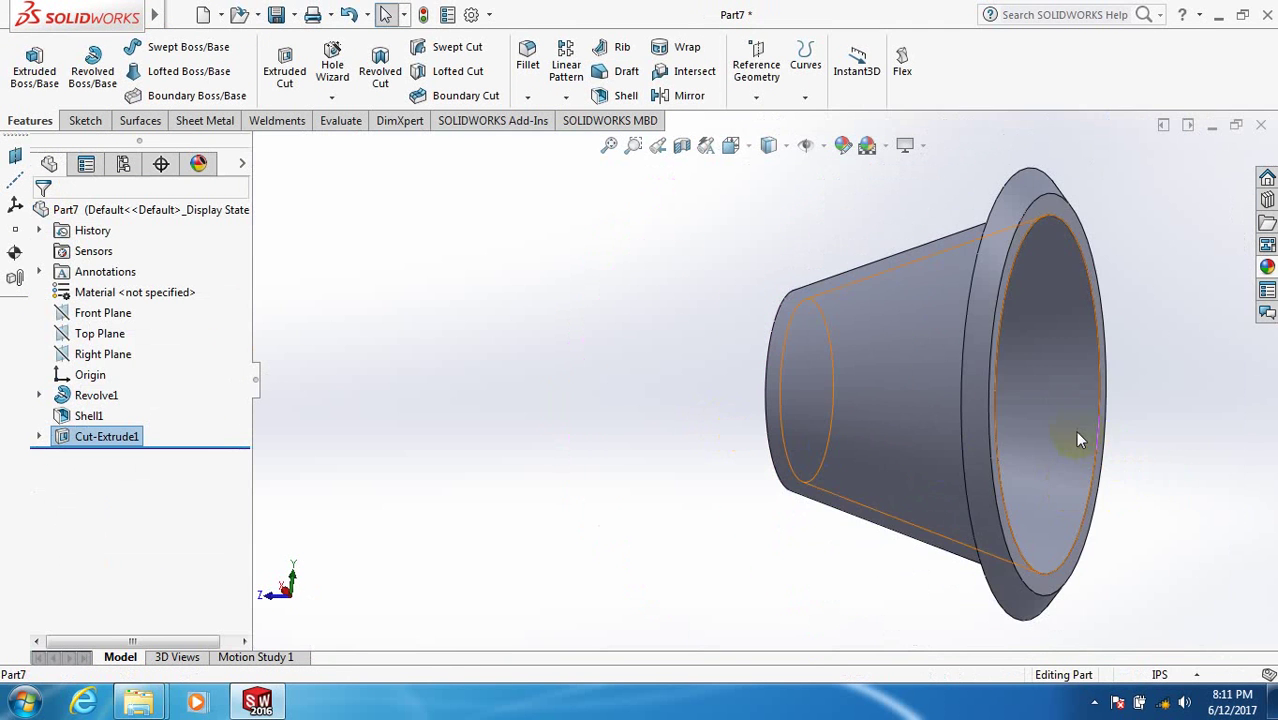
pyautogui.moveTo(1075, 431); pyautogui.dragTo(1073, 277, button='middle')
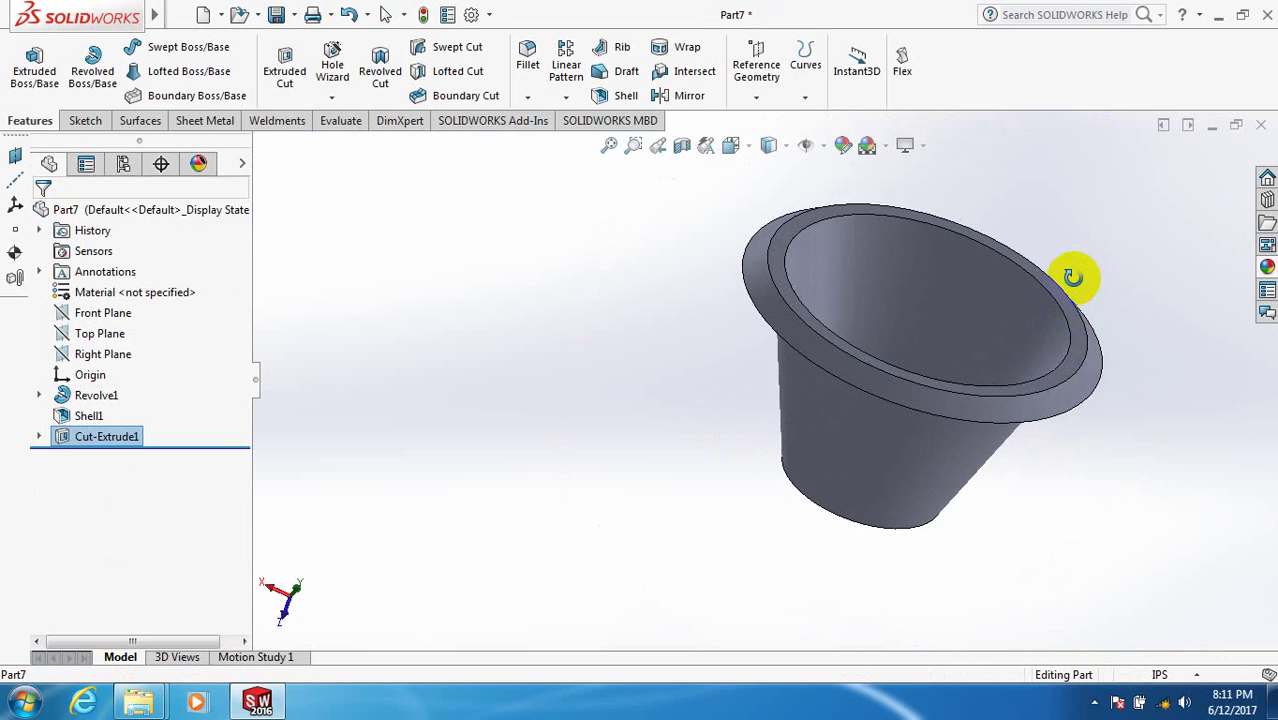
pyautogui.scroll(-2, 1128, 368)
pyautogui.scroll(2, 1050, 355)
pyautogui.scroll(-1, 960, 310)
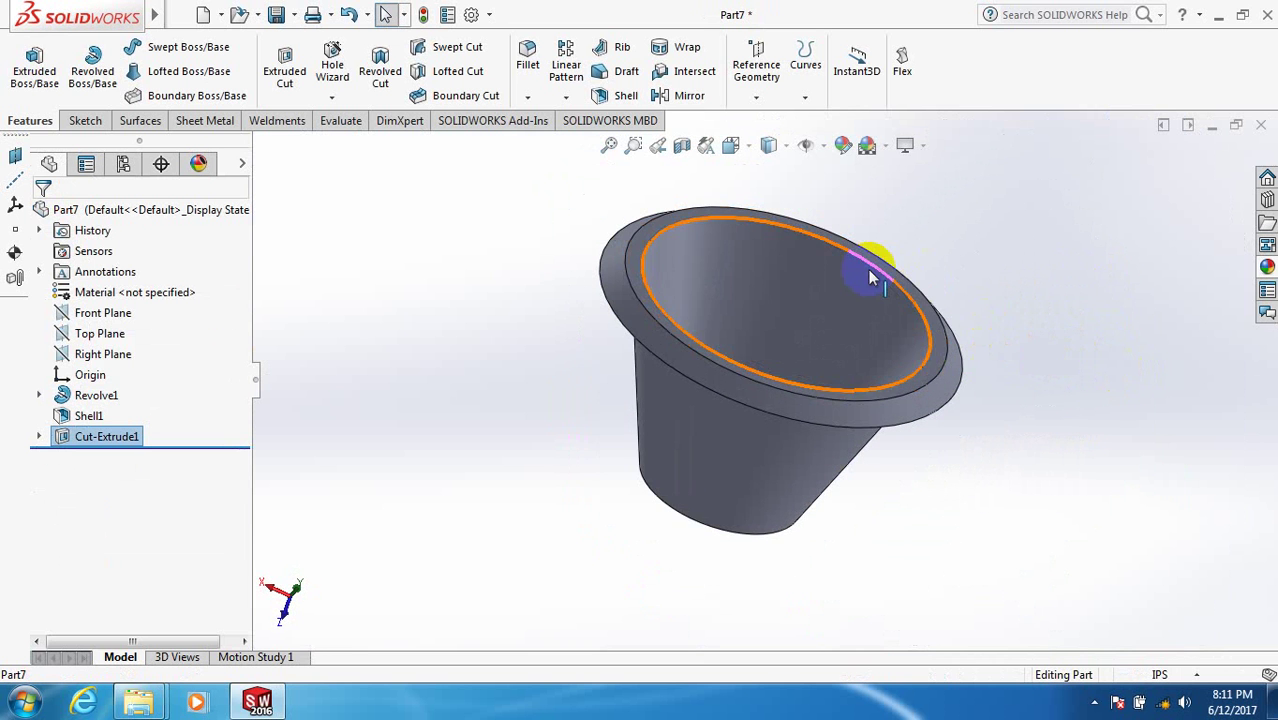